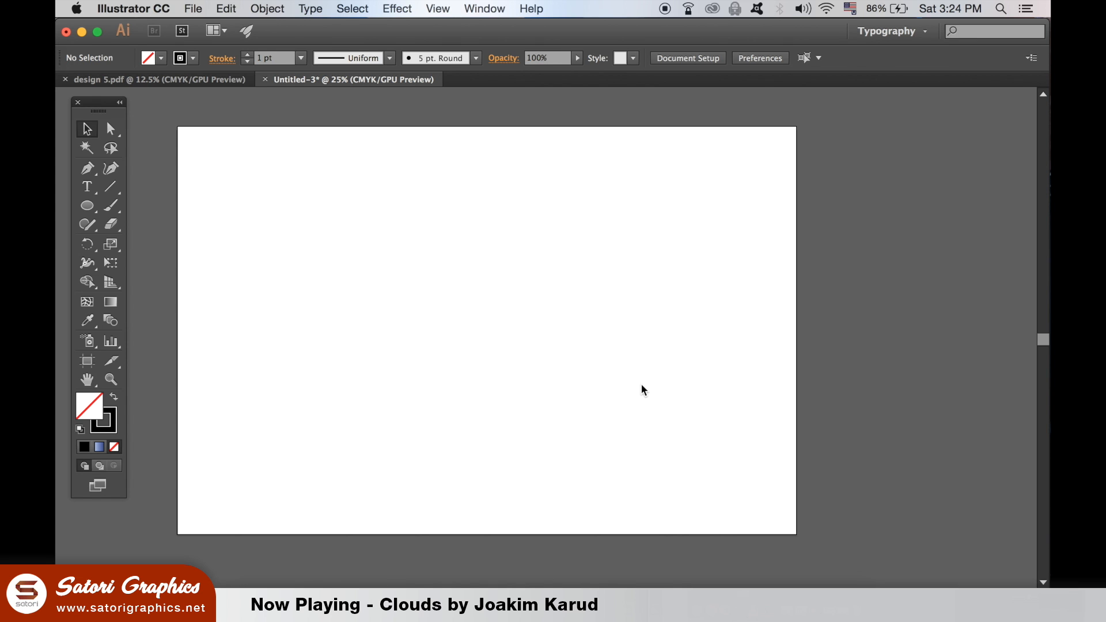
Show the Pathfinder and Align panels, close the Transform panel, and stack Align directly beneath Pathfinder
{"action": "left_click", "coordinate": [497, 8]}
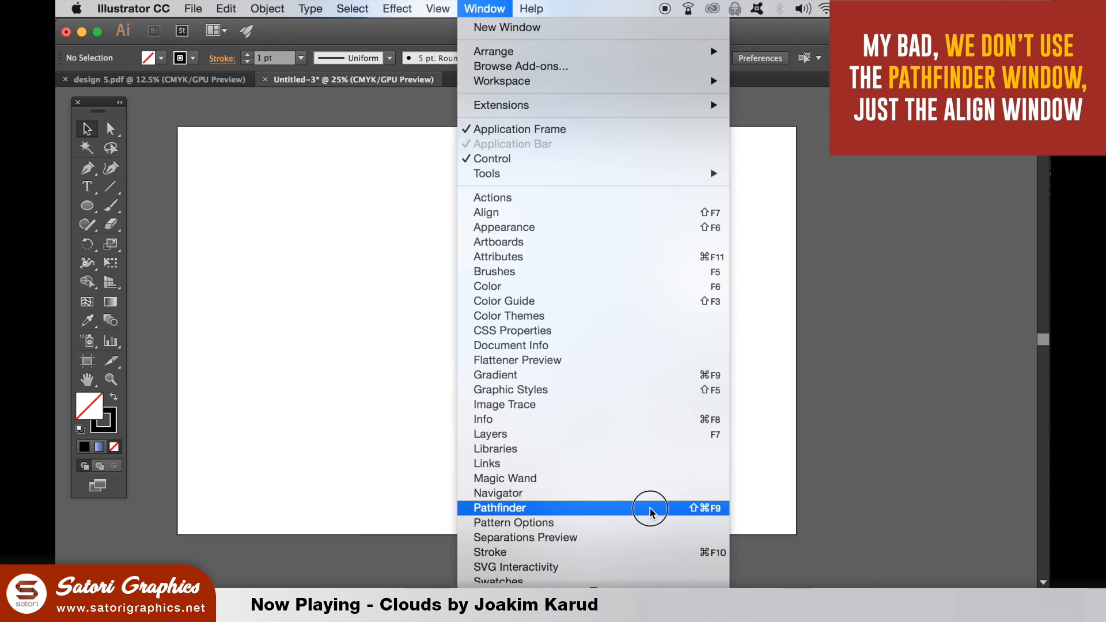
{"action": "left_click", "coordinate": [769, 285]}
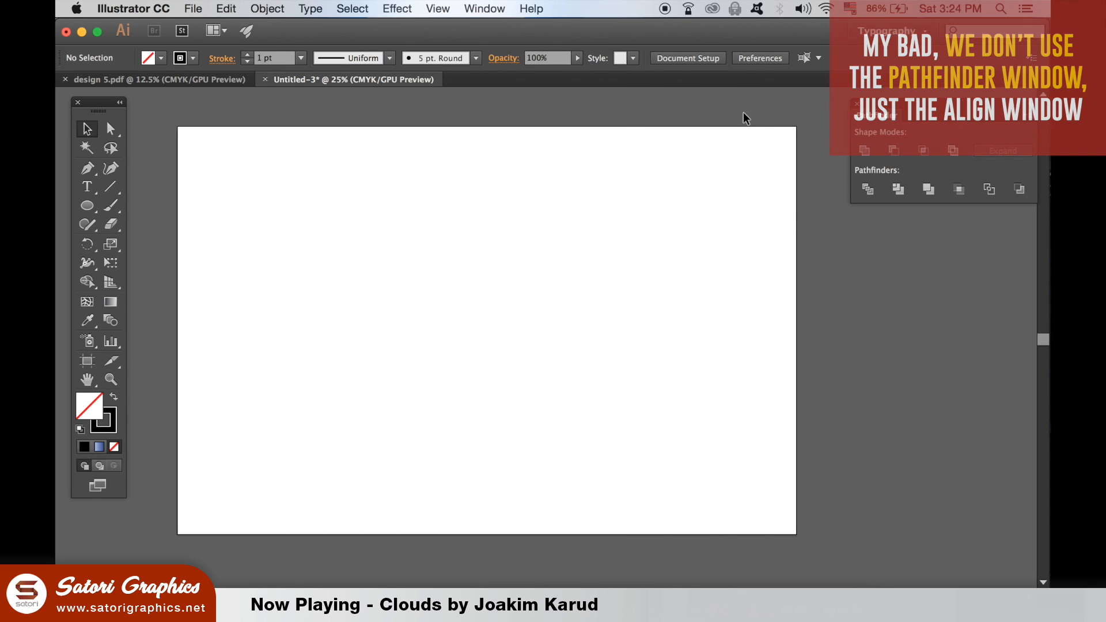
{"action": "left_click", "coordinate": [485, 8]}
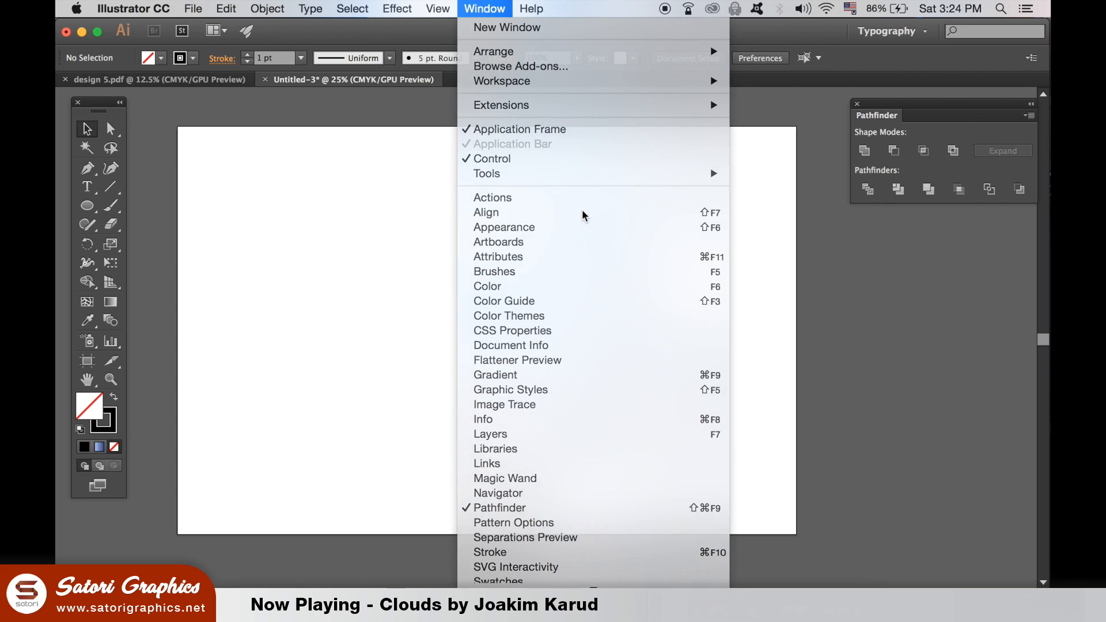
{"action": "left_click", "coordinate": [521, 293]}
{"action": "left_click_drag", "start_coordinate": [895, 140], "coordinate": [902, 257]}
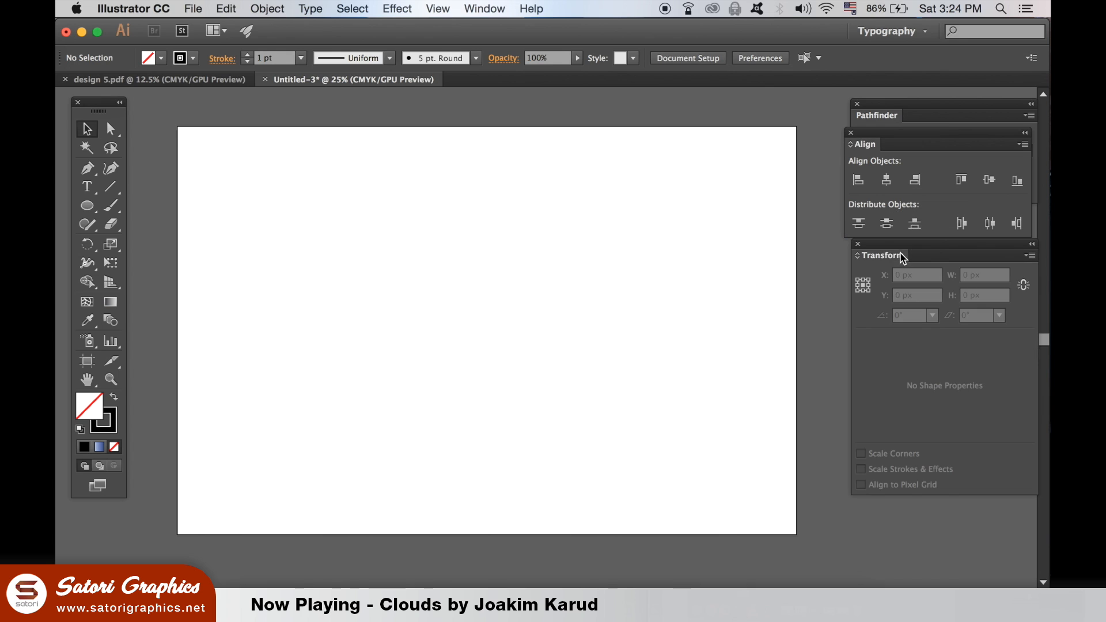
{"action": "left_click", "coordinate": [857, 244]}
{"action": "left_click_drag", "start_coordinate": [898, 143], "coordinate": [904, 227]}
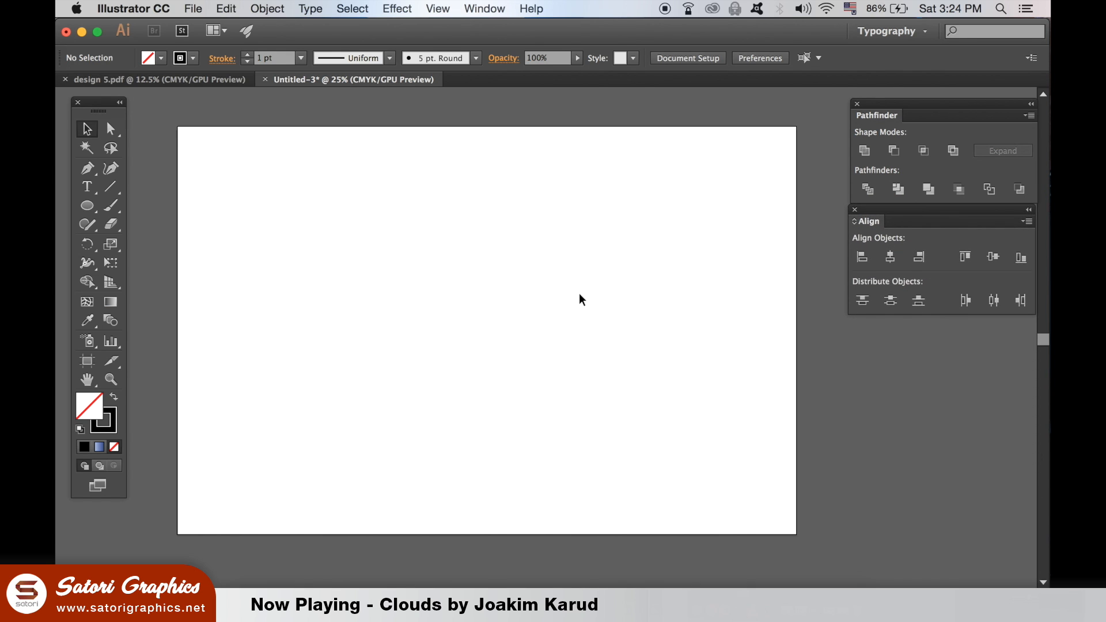
Draw a large circle with the Ellipse Tool in the left part of the artboard, with no fill and a 1 pt black stroke
{"action": "left_click_drag", "start_coordinate": [87, 206], "coordinate": [173, 243]}
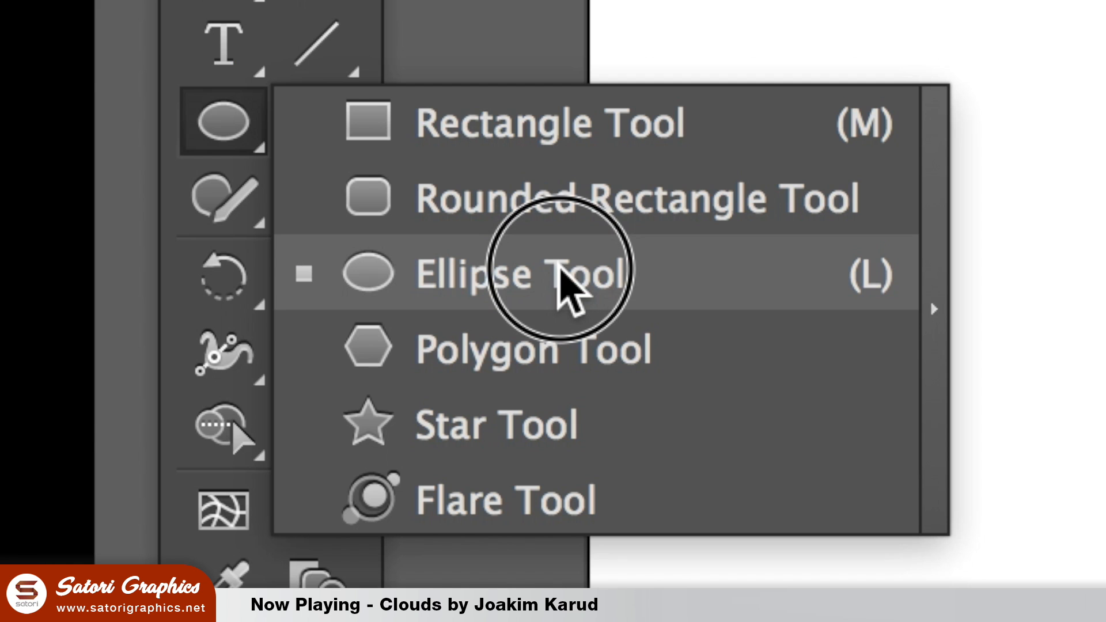
{"action": "left_click_drag", "start_coordinate": [560, 271], "coordinate": [561, 271]}
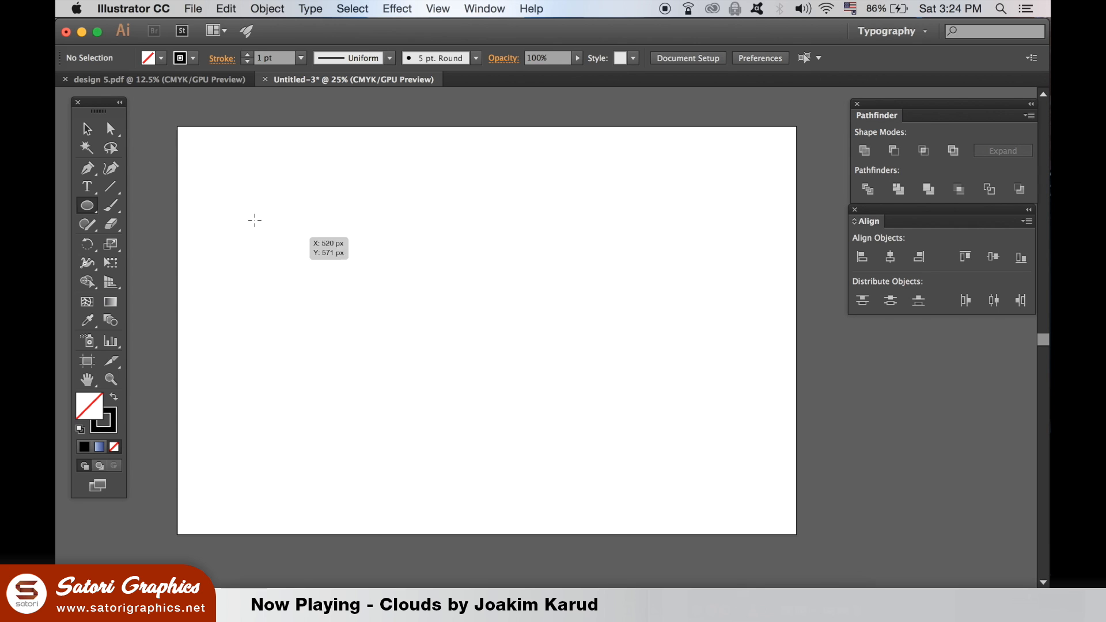
{"action": "mouse_move", "coordinate": [252, 194]}
{"action": "left_mouse_down"}
{"action": "mouse_move", "coordinate": [450, 347]}
{"action": "mouse_move", "coordinate": [439, 330]}
{"action": "mouse_move", "coordinate": [444, 339]}
{"action": "left_mouse_up"}
{"action": "left_click", "coordinate": [87, 129]}
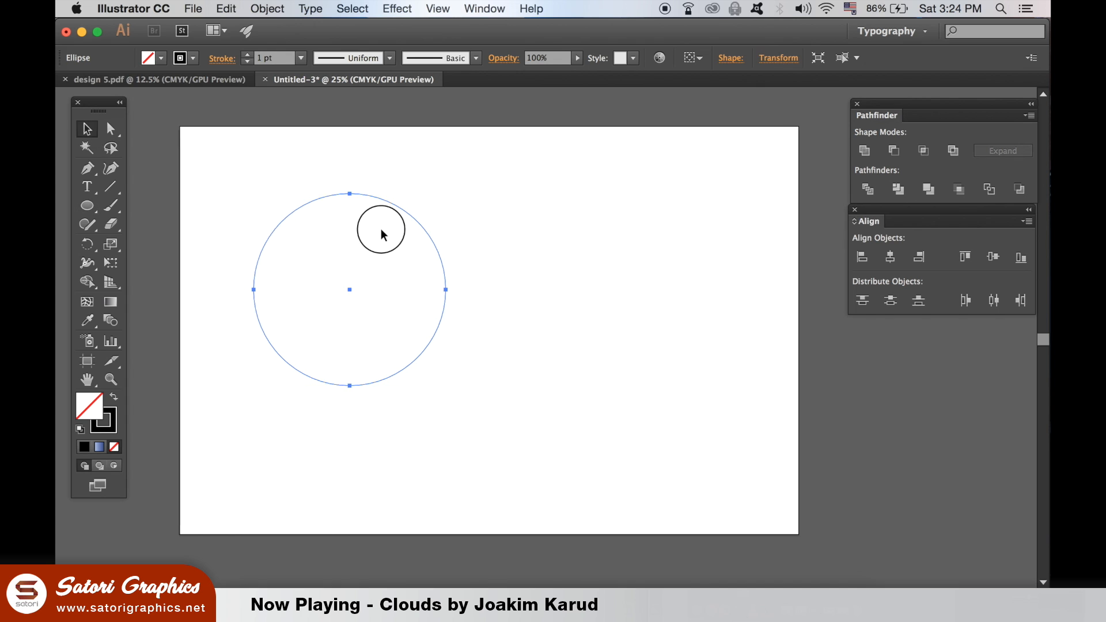
Add a slightly smaller copy of the circle inside it to form a thin ring
{"action": "scroll", "coordinate": [403, 234], "scroll_direction": "left", "scroll_amount": 2}
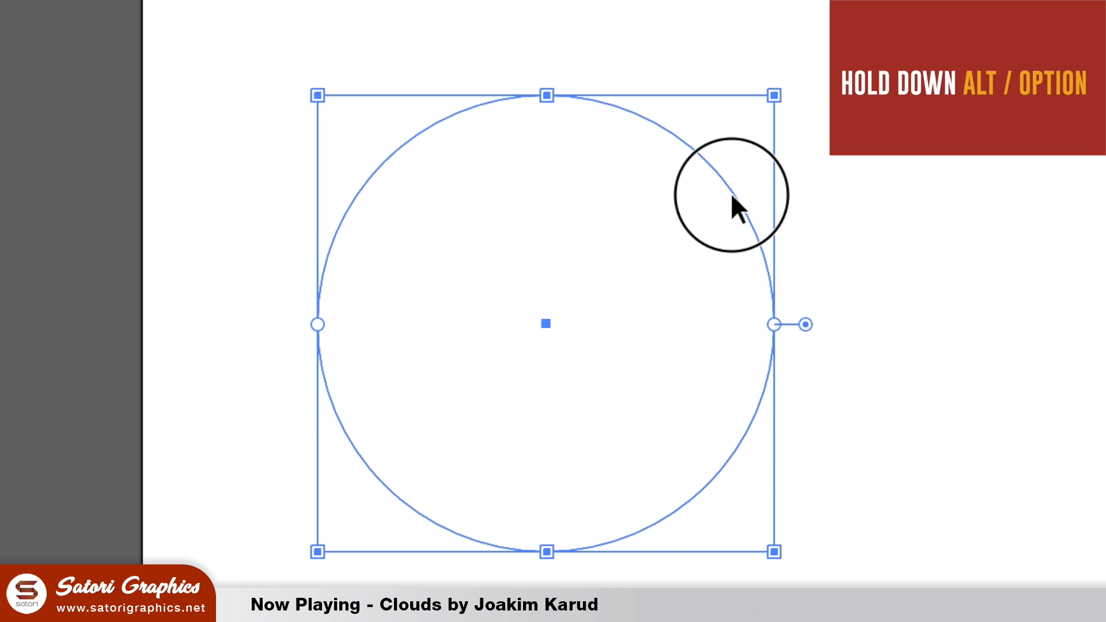
{"action": "left_click_drag", "start_coordinate": [731, 196], "coordinate": [746, 268]}
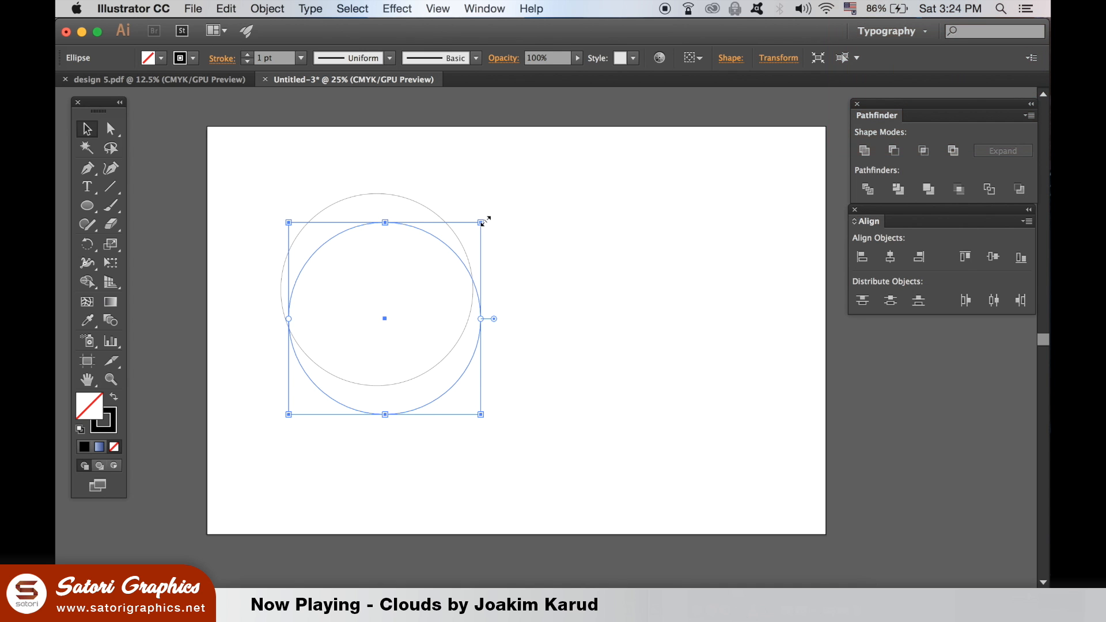
{"action": "left_click_drag", "start_coordinate": [483, 221], "coordinate": [460, 209]}
{"action": "left_click", "coordinate": [520, 199]}
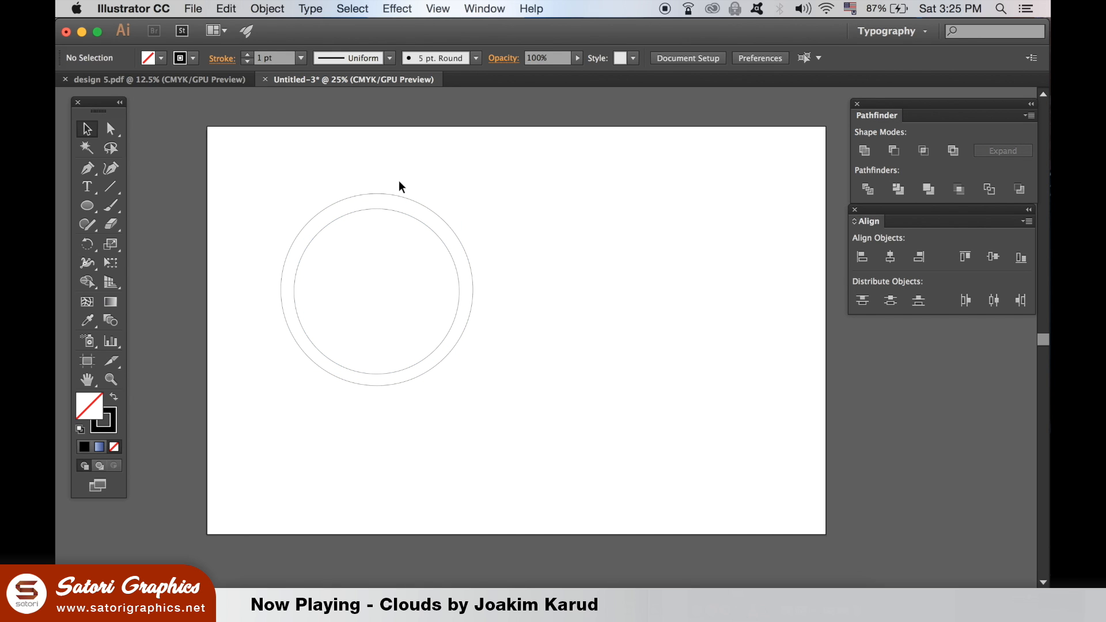
{"action": "left_click", "coordinate": [394, 212]}
{"action": "left_click_drag", "start_coordinate": [295, 375], "coordinate": [296, 371]}
{"action": "left_click", "coordinate": [326, 439]}
Scale both circles down together proportionally and align them to each other by horizontal and vertical centers
{"action": "left_click_drag", "start_coordinate": [294, 162], "coordinate": [467, 390]}
{"action": "left_click_drag", "start_coordinate": [475, 196], "coordinate": [449, 219]}
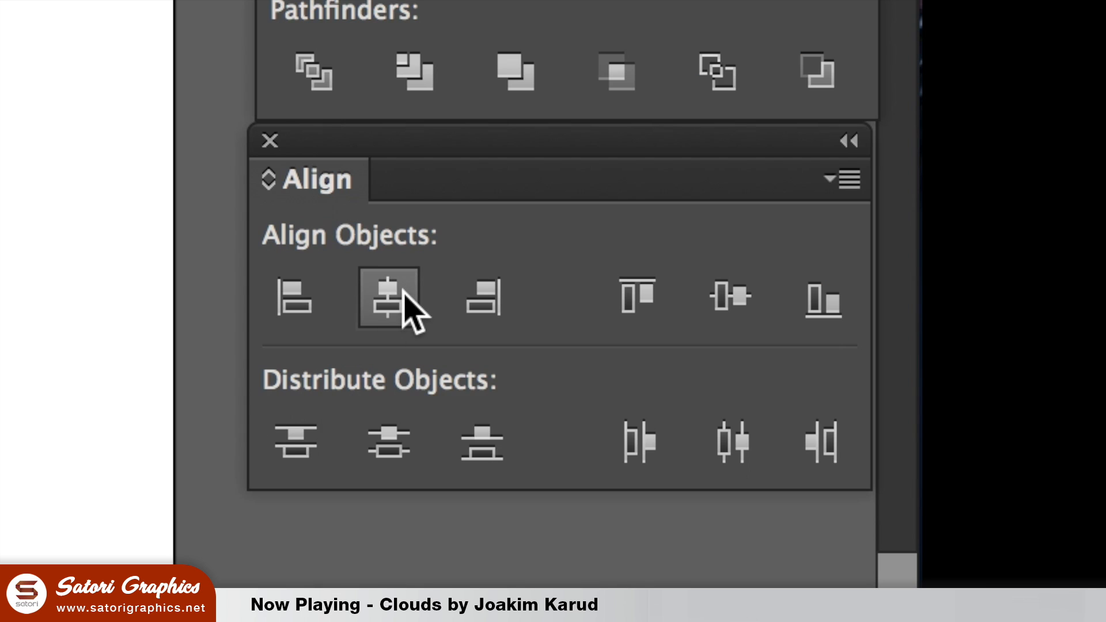
{"action": "left_click", "coordinate": [403, 292]}
{"action": "left_click", "coordinate": [713, 295]}
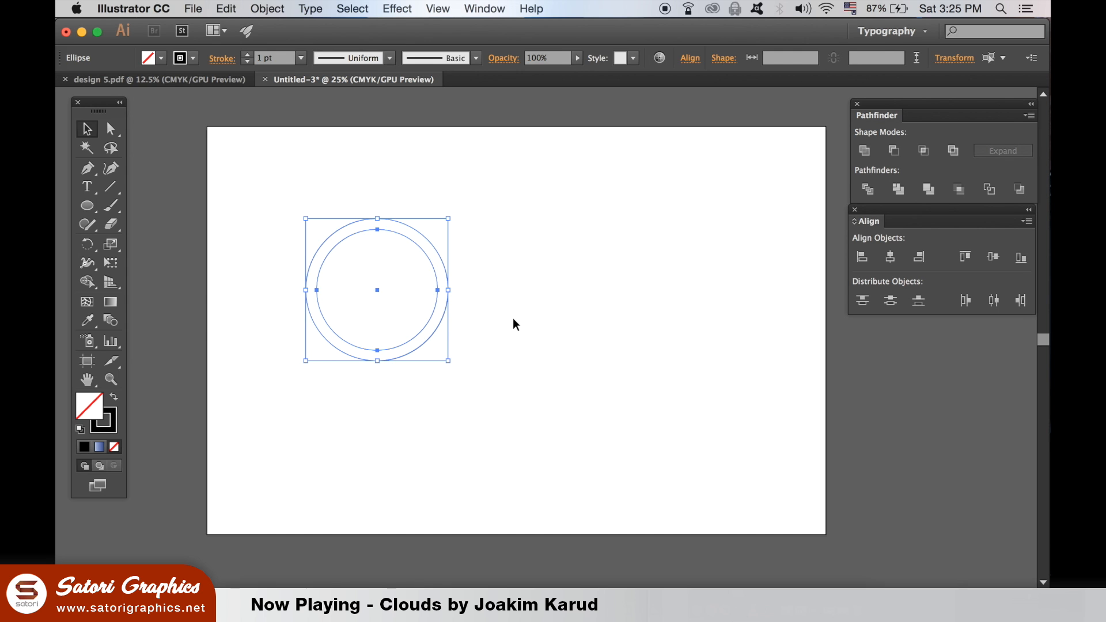
{"action": "left_click", "coordinate": [513, 318]}
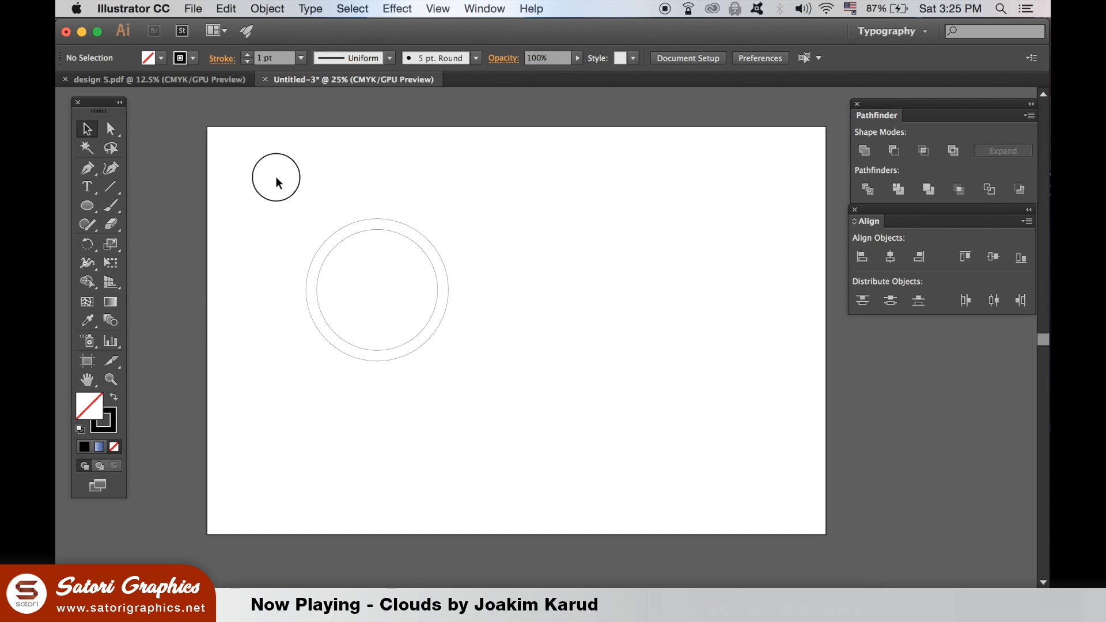
Group the two concentric circles into one ring object
{"action": "left_click_drag", "start_coordinate": [275, 177], "coordinate": [483, 401]}
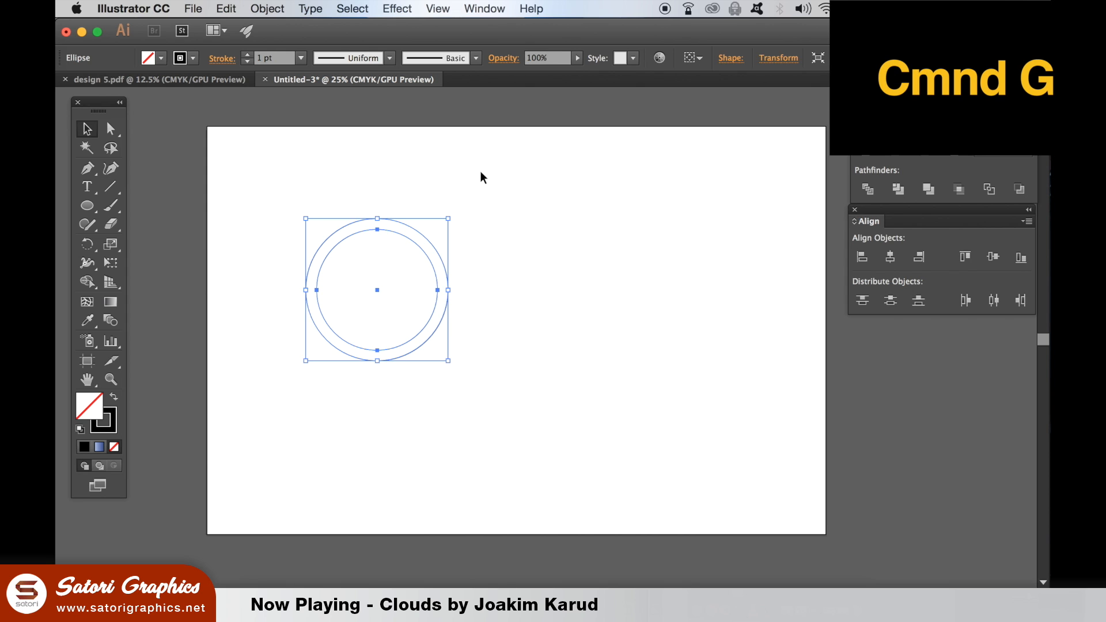
{"action": "left_click", "coordinate": [271, 8]}
{"action": "mouse_move", "coordinate": [310, 8]}
{"action": "mouse_move", "coordinate": [267, 8]}
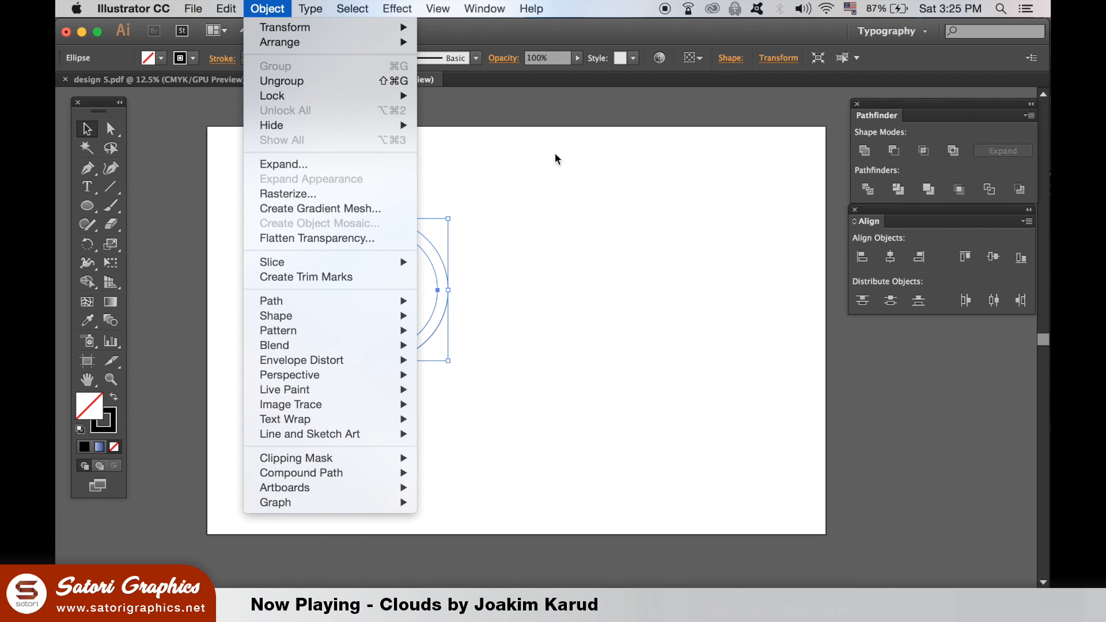
{"action": "left_click", "coordinate": [555, 165]}
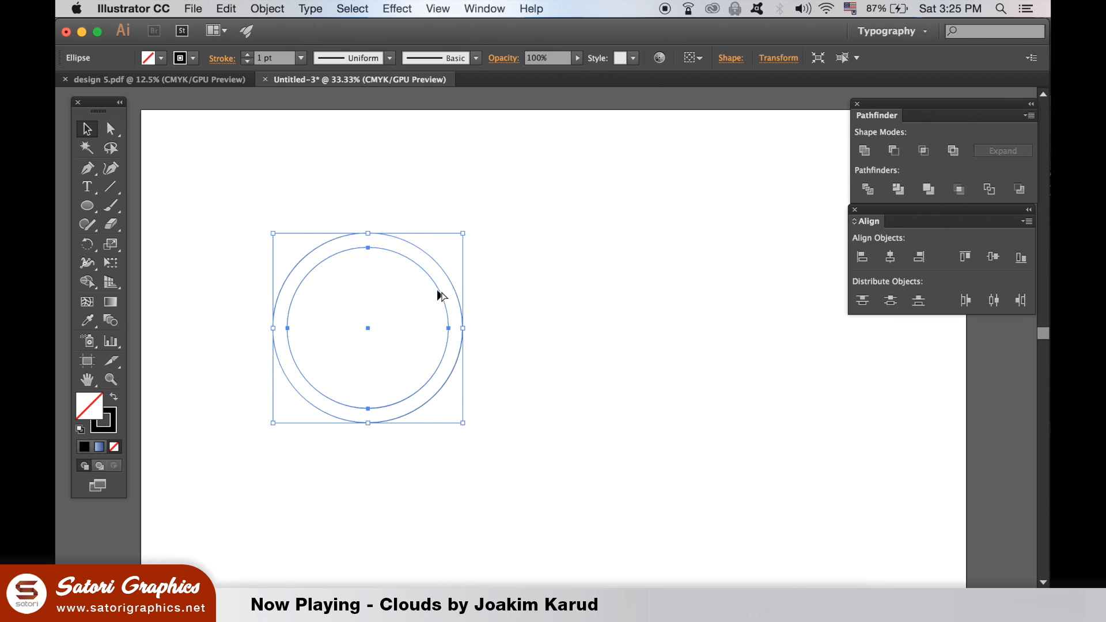
Make two overlapping copies of the ring side by side and distribute the three rings evenly by horizontal centers
{"action": "left_click_drag", "start_coordinate": [441, 293], "coordinate": [515, 297]}
{"action": "left_click", "coordinate": [711, 287]}
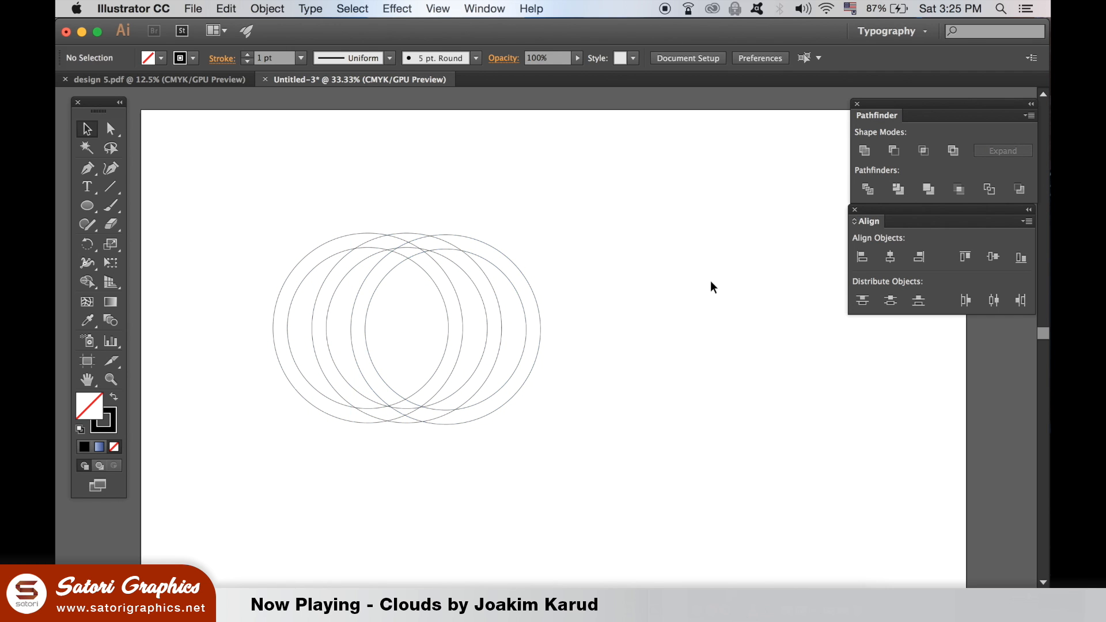
{"action": "left_click_drag", "start_coordinate": [551, 442], "coordinate": [551, 441]}
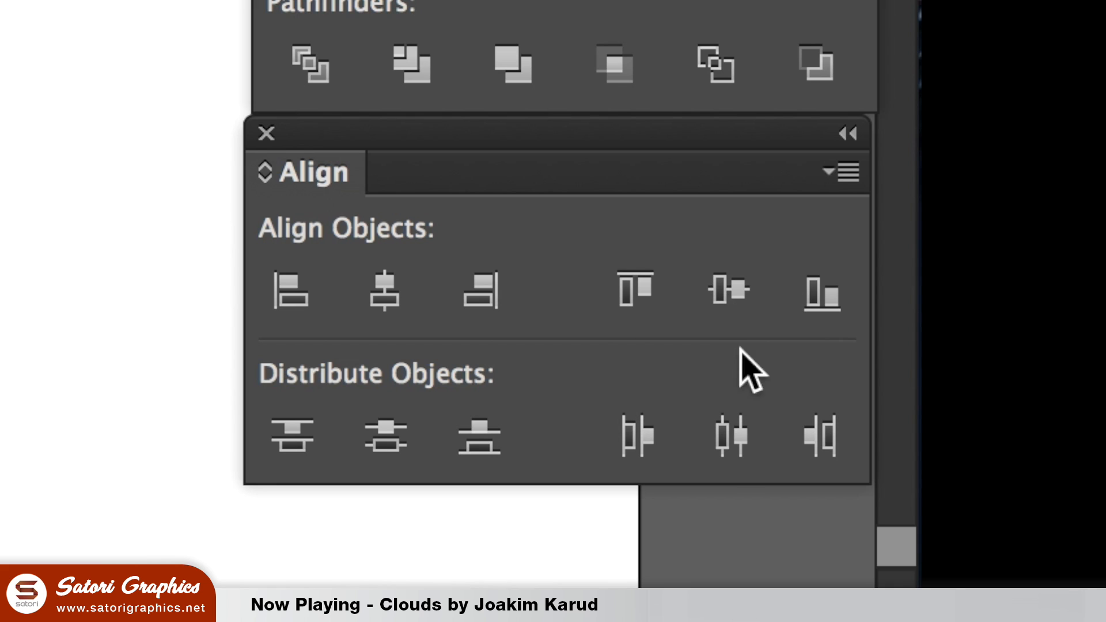
{"action": "left_click", "coordinate": [729, 436]}
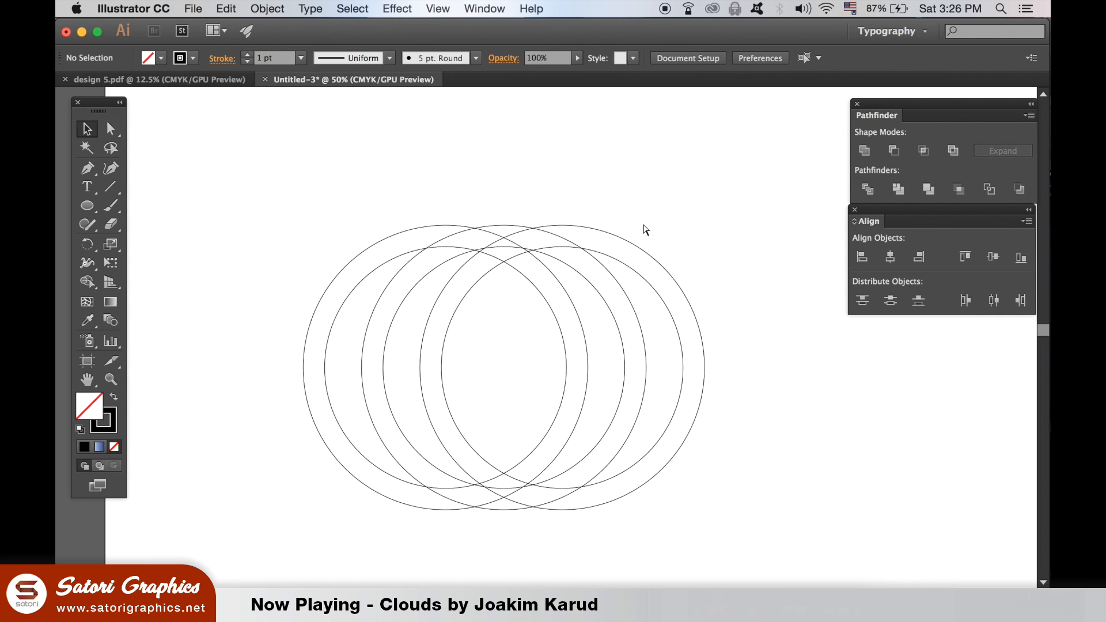
Place a copy of the ring at the far left so its right edges touch the left edges of the rightmost ring
{"action": "left_click", "coordinate": [680, 331]}
{"action": "left_click_drag", "start_coordinate": [561, 346], "coordinate": [419, 352]}
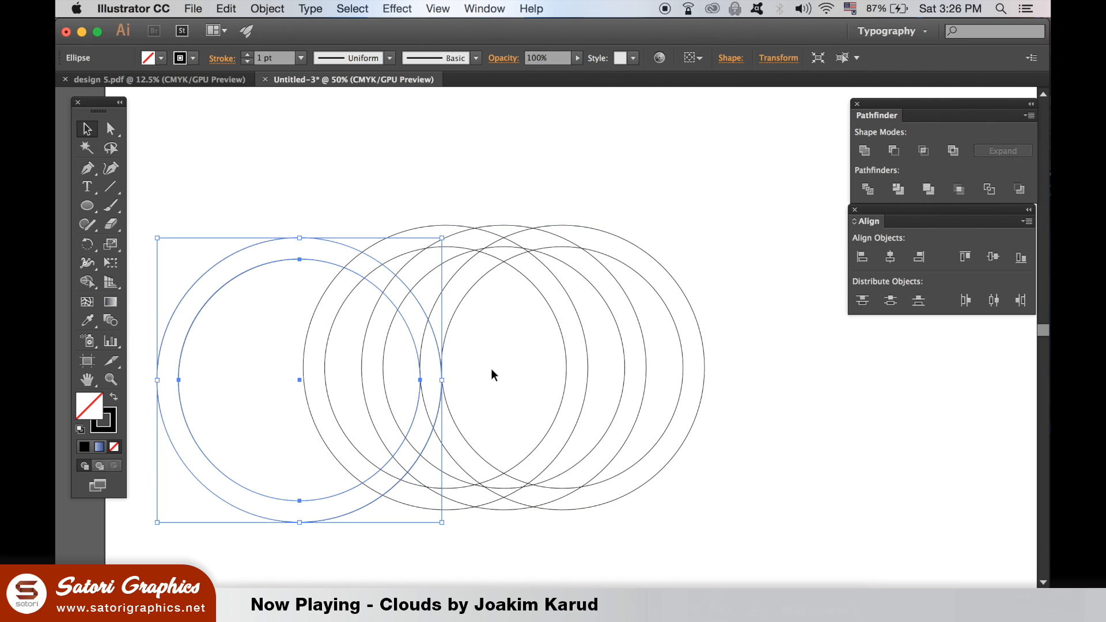
{"action": "left_click", "coordinate": [491, 375]}
{"action": "key", "text": "super+plus"}
{"action": "key", "text": "super+plus"}
{"action": "key", "text": "super+plus"}
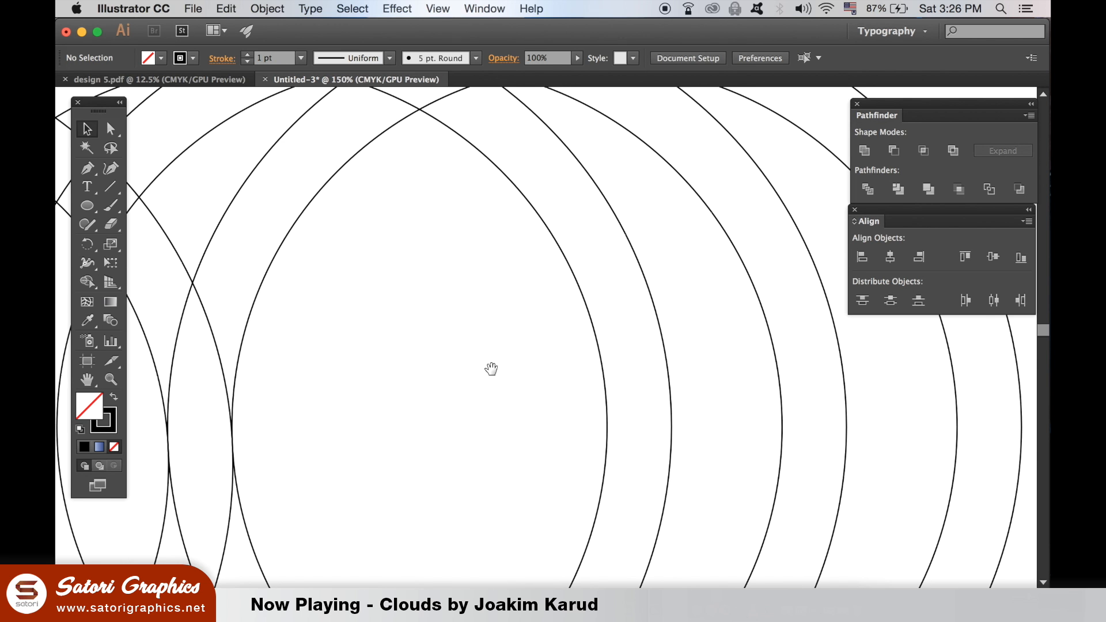
{"action": "left_click_drag", "start_coordinate": [492, 369], "coordinate": [819, 174]}
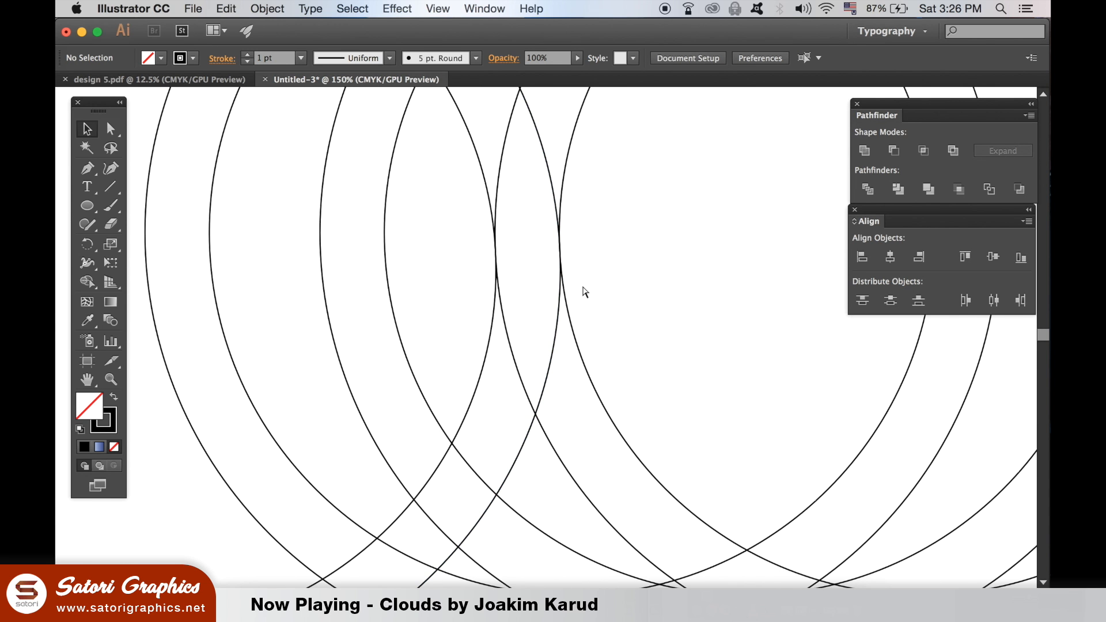
Select all four rings and align them by their vertical centers
{"action": "key", "text": "super+minus"}
{"action": "key", "text": "super+minus"}
{"action": "key", "text": "super+minus"}
{"action": "key", "text": "super+minus"}
{"action": "left_click_drag", "start_coordinate": [581, 285], "coordinate": [534, 284]}
{"action": "left_click_drag", "start_coordinate": [370, 173], "coordinate": [568, 354]}
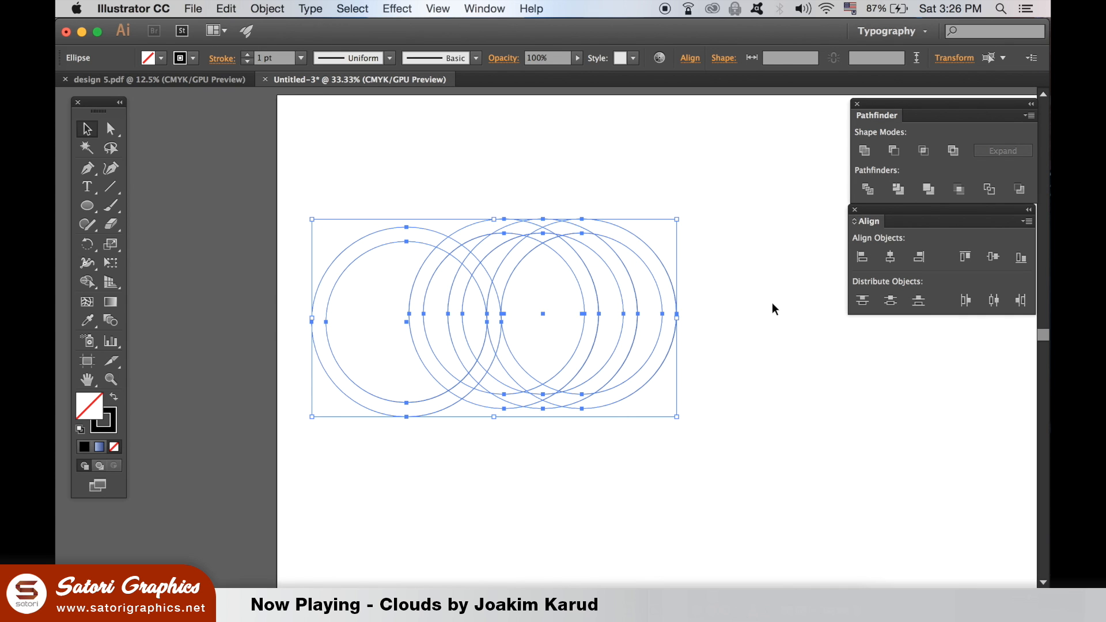
{"action": "left_click", "coordinate": [993, 256]}
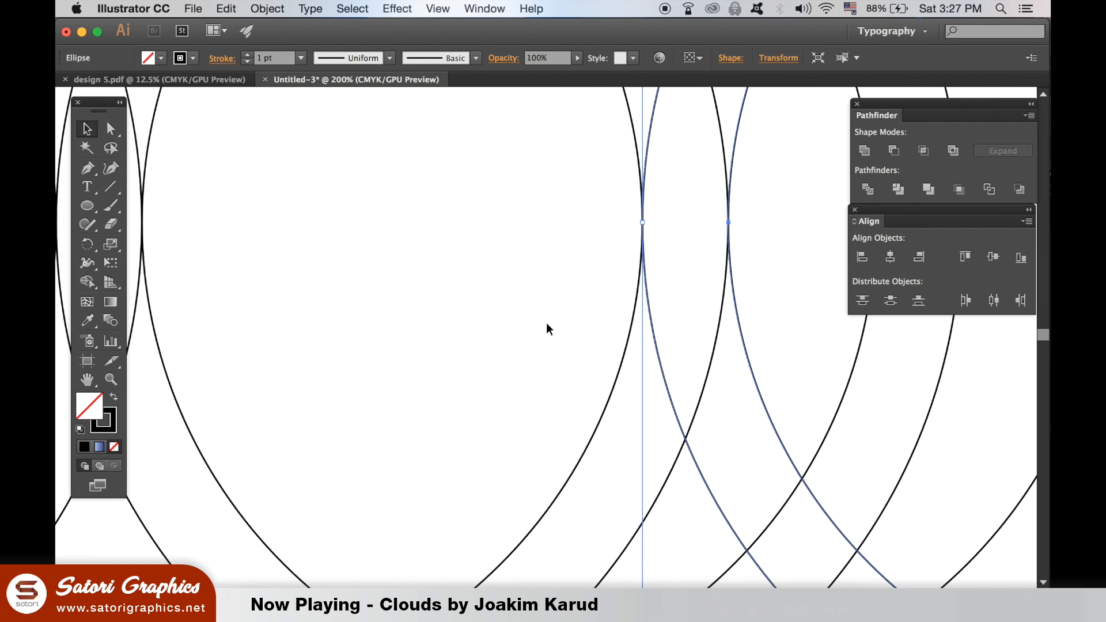
Select all five rings and align them by their vertical centers
{"action": "left_click", "coordinate": [547, 323]}
{"action": "key", "text": "super+minus"}
{"action": "key", "text": "super+minus"}
{"action": "key", "text": "super+minus"}
{"action": "key", "text": "super+minus"}
{"action": "key", "text": "super+minus"}
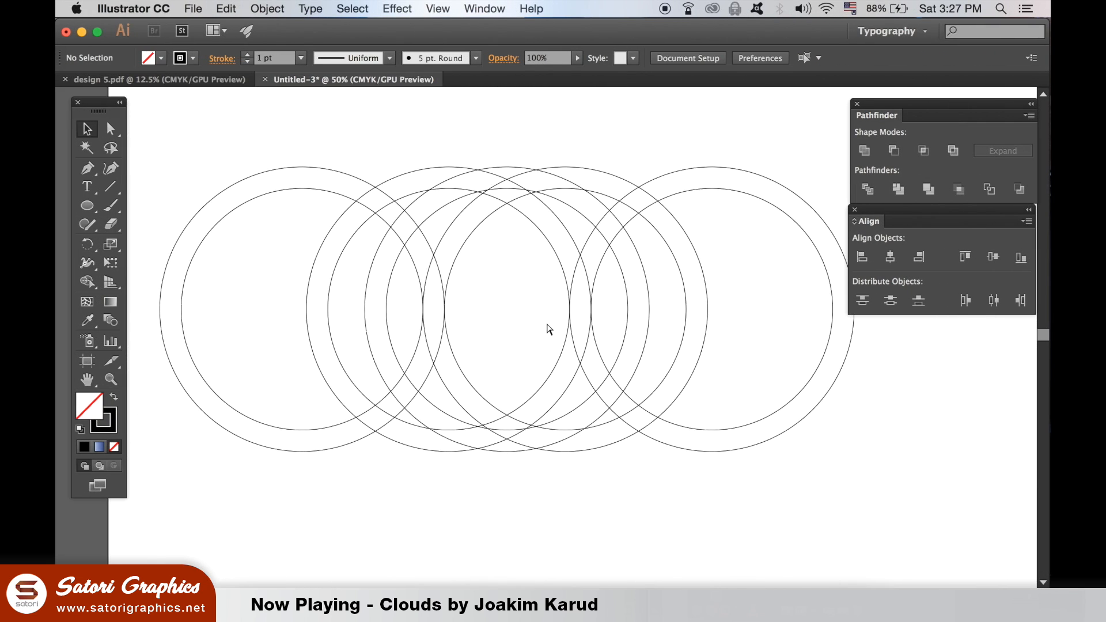
{"action": "left_click_drag", "start_coordinate": [439, 258], "coordinate": [756, 392]}
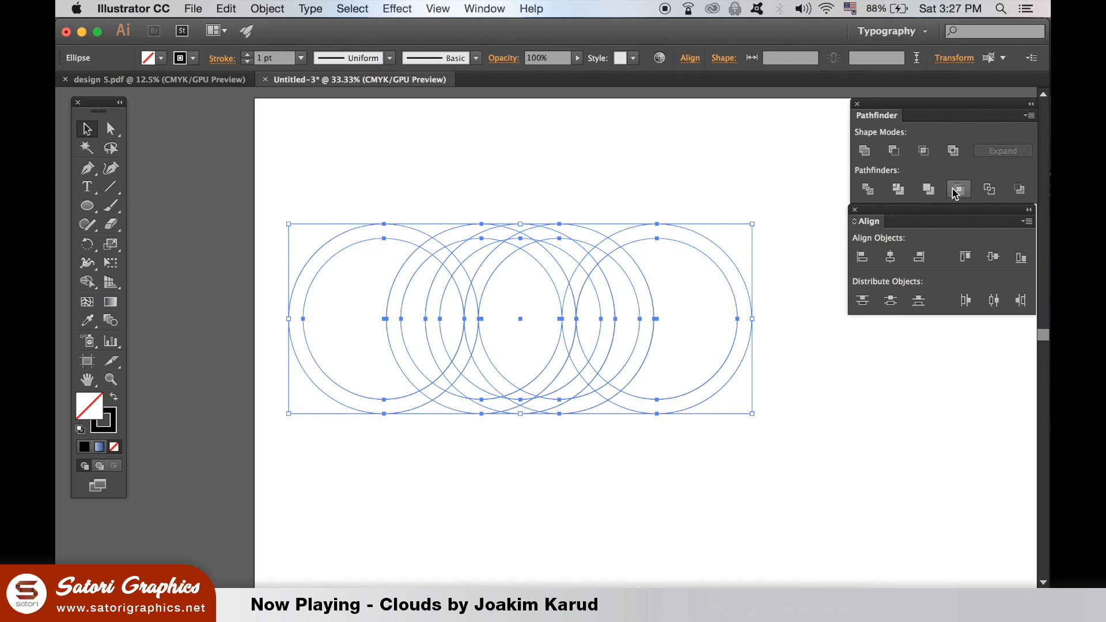
{"action": "left_click", "coordinate": [769, 446]}
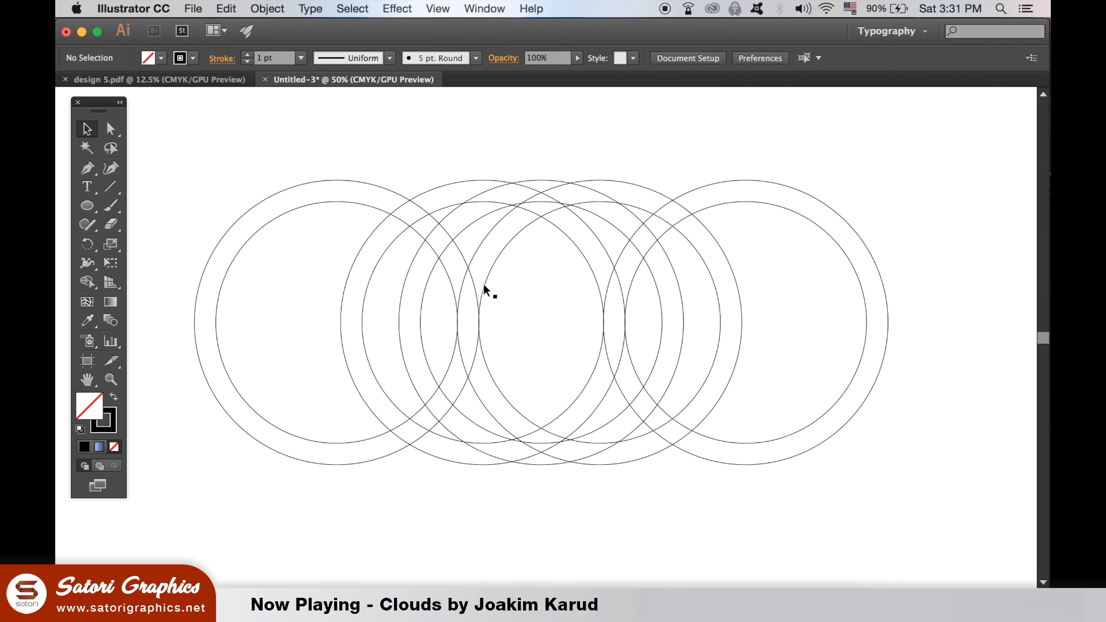
With the Shape Builder Tool on all five rings, merge the top-center peak with the left petal bands and the curved band along the bottom
{"action": "left_click_drag", "start_coordinate": [431, 218], "coordinate": [918, 534]}
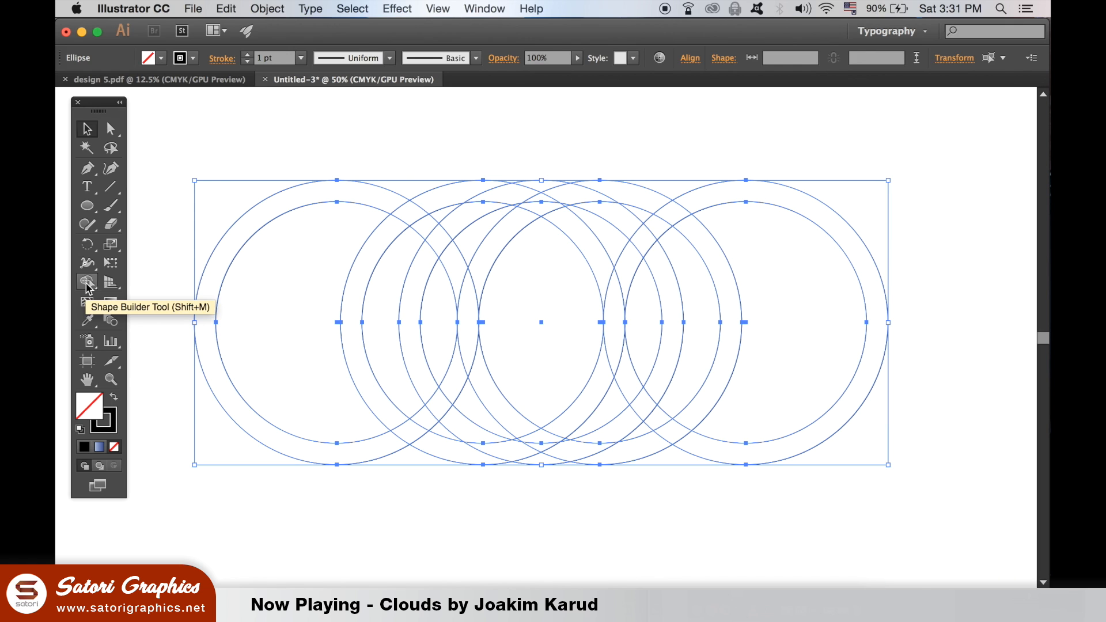
{"action": "left_click", "coordinate": [388, 185]}
{"action": "mouse_move", "coordinate": [451, 263]}
{"action": "left_mouse_down"}
{"action": "mouse_move", "coordinate": [535, 219]}
{"action": "mouse_move", "coordinate": [544, 202]}
{"action": "left_mouse_up"}
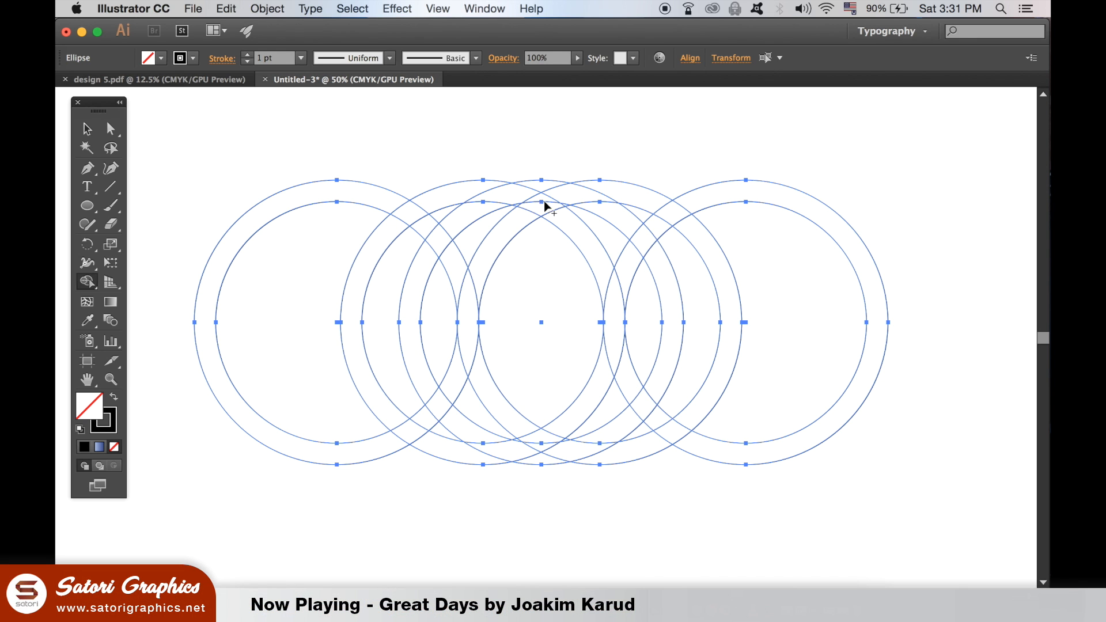
{"action": "mouse_move", "coordinate": [542, 200]}
{"action": "left_mouse_down"}
{"action": "mouse_move", "coordinate": [470, 292]}
{"action": "mouse_move", "coordinate": [437, 240]}
{"action": "mouse_move", "coordinate": [437, 257]}
{"action": "left_mouse_up"}
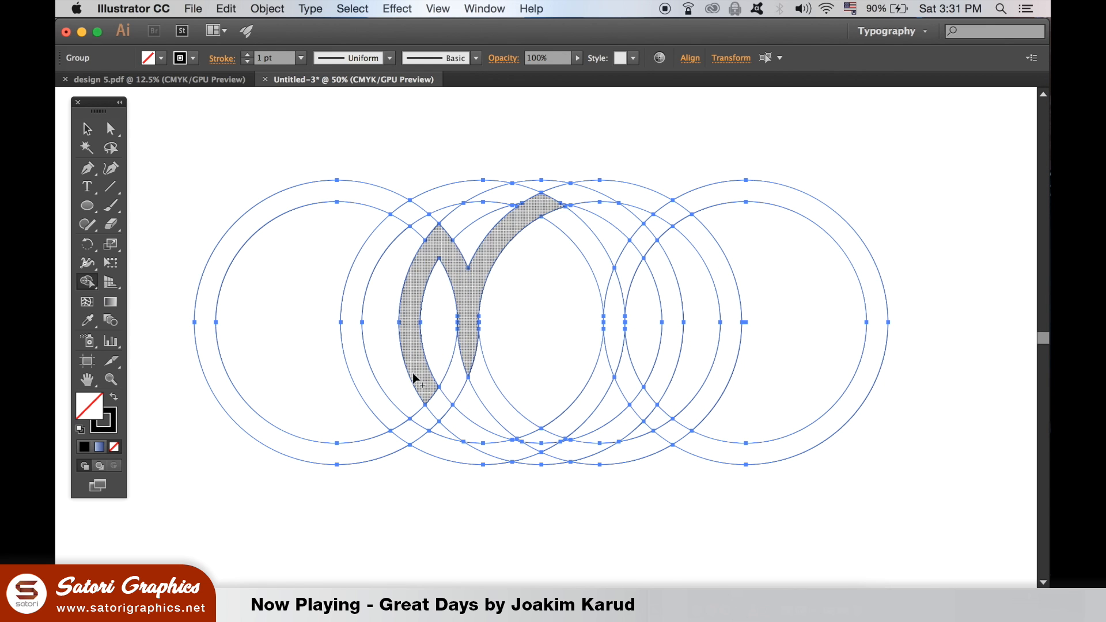
{"action": "mouse_move", "coordinate": [429, 385]}
{"action": "left_mouse_down"}
{"action": "mouse_move", "coordinate": [450, 419]}
{"action": "mouse_move", "coordinate": [508, 453]}
{"action": "mouse_move", "coordinate": [633, 434]}
{"action": "left_mouse_up"}
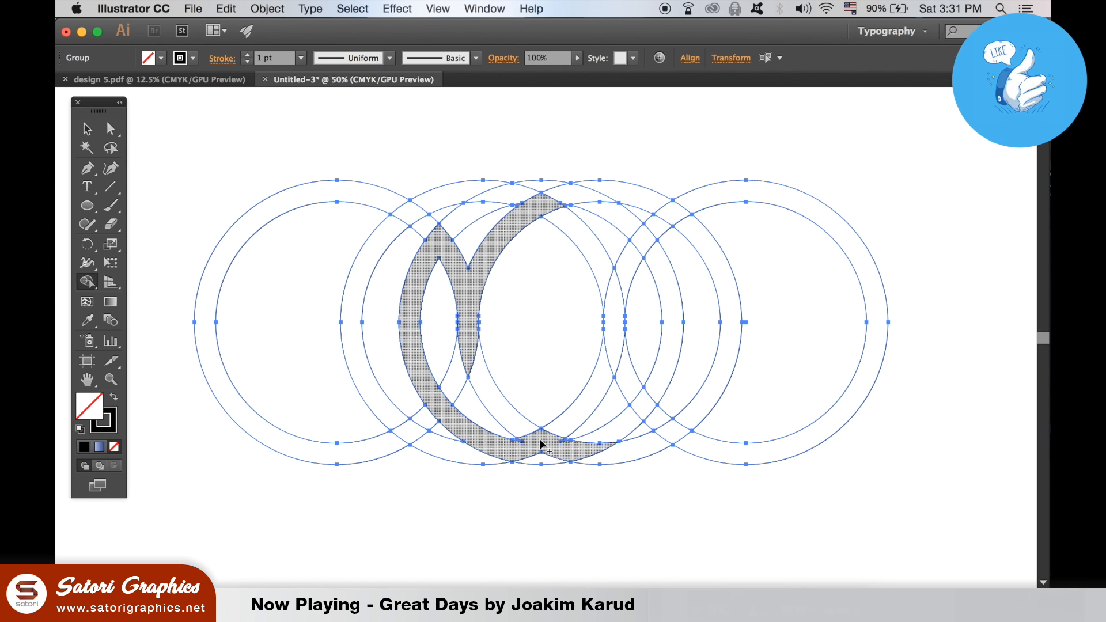
Merge the matching inner and outer petal bands on the right half into the same shape, mirroring the left side
{"action": "mouse_move", "coordinate": [543, 444]}
{"action": "left_mouse_down"}
{"action": "mouse_move", "coordinate": [564, 441]}
{"action": "mouse_move", "coordinate": [600, 383]}
{"action": "mouse_move", "coordinate": [612, 331]}
{"action": "mouse_move", "coordinate": [602, 264]}
{"action": "left_mouse_up"}
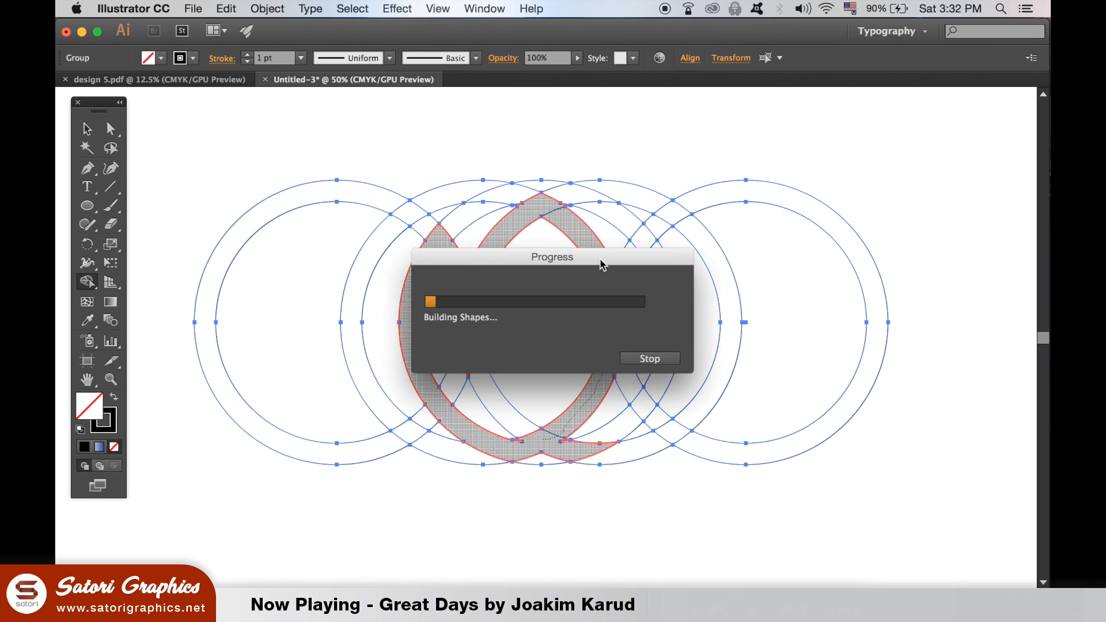
{"action": "mouse_move", "coordinate": [618, 299]}
{"action": "left_mouse_down"}
{"action": "mouse_move", "coordinate": [647, 242]}
{"action": "mouse_move", "coordinate": [663, 276]}
{"action": "mouse_move", "coordinate": [663, 392]}
{"action": "left_mouse_up"}
{"action": "mouse_move", "coordinate": [588, 449]}
{"action": "left_mouse_down"}
{"action": "mouse_move", "coordinate": [656, 388]}
{"action": "mouse_move", "coordinate": [675, 391]}
{"action": "left_mouse_up"}
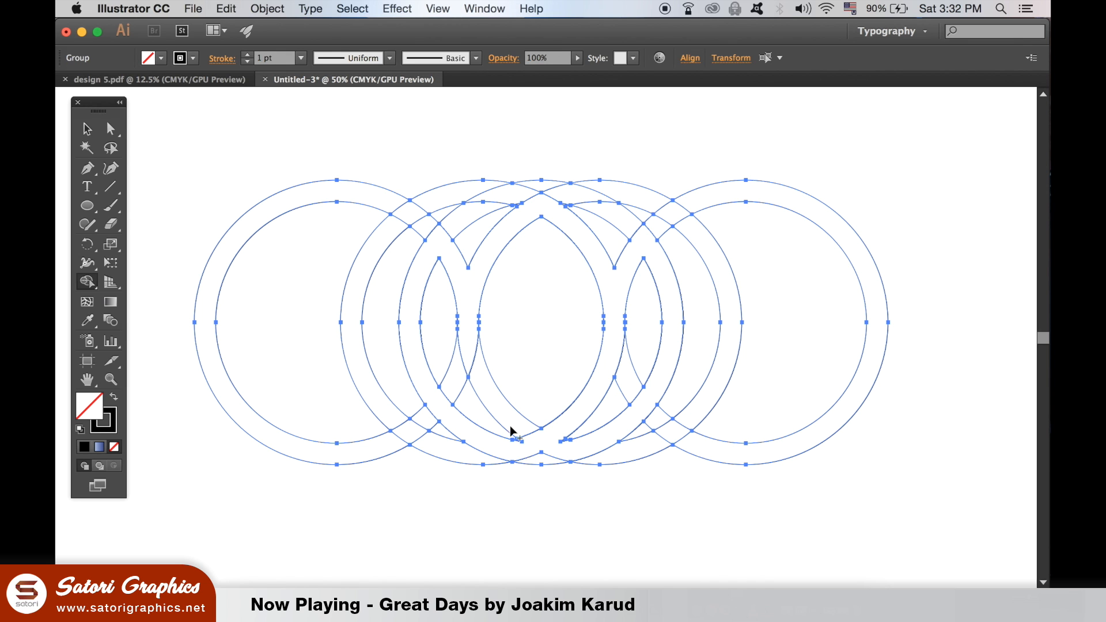
Delete the leftover ring segments on the left side of the overlapping circles with the Shape Builder Tool
{"action": "left_click_drag", "start_coordinate": [470, 340], "coordinate": [485, 388]}
{"action": "left_click_drag", "start_coordinate": [373, 262], "coordinate": [365, 265]}
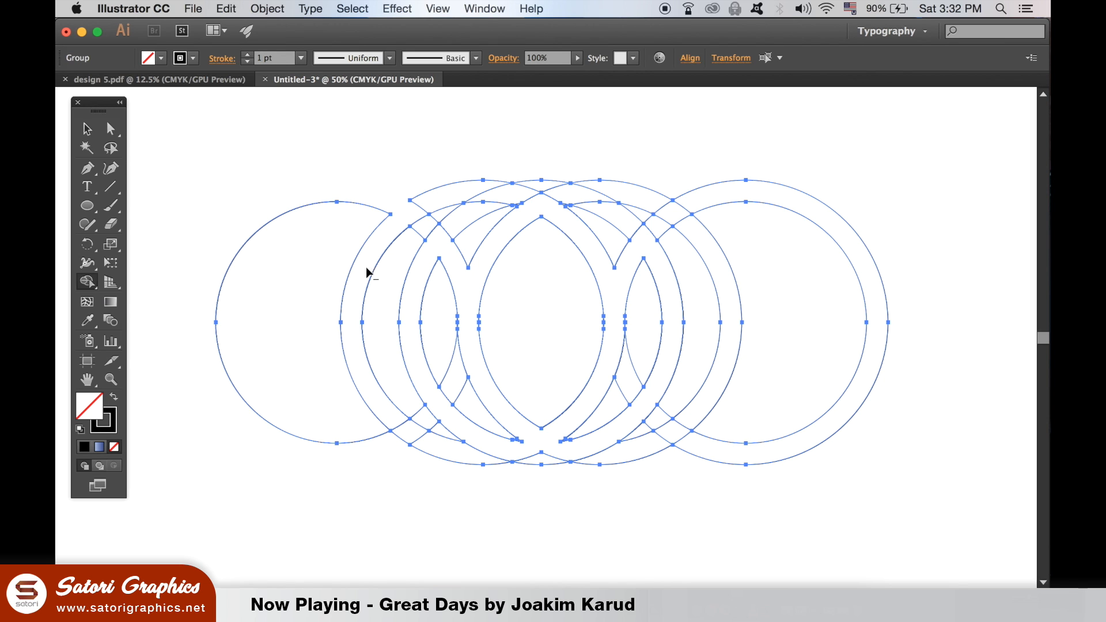
{"action": "left_click_drag", "start_coordinate": [315, 163], "coordinate": [361, 294]}
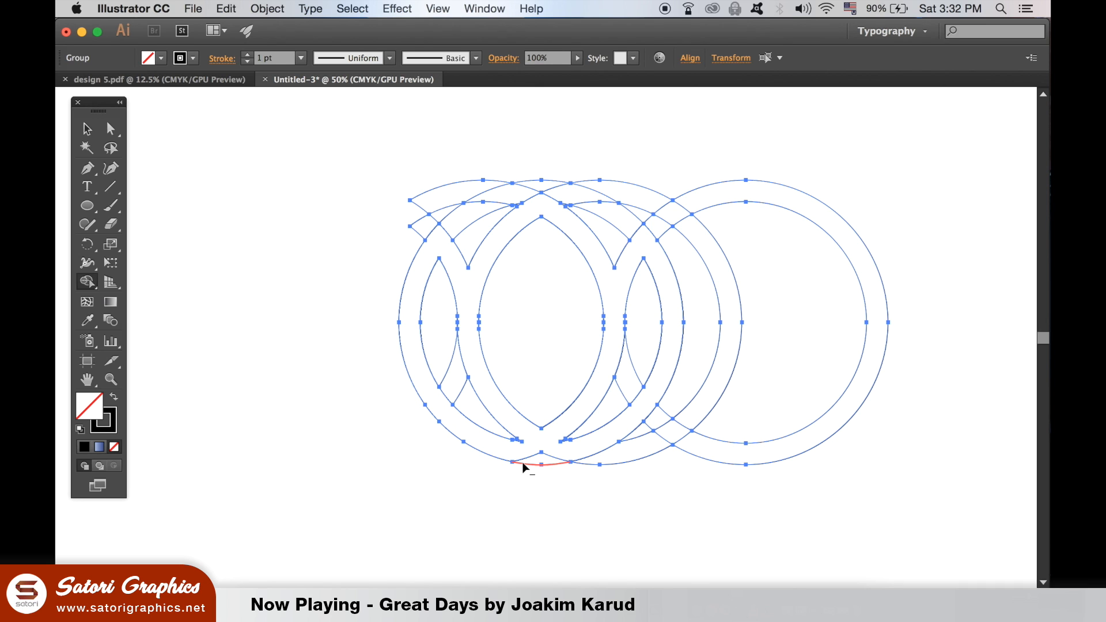
Delete the remaining leftover ring segments along the bottom, right side and top, keeping only the three-petal outline
{"action": "left_click_drag", "start_coordinate": [668, 419], "coordinate": [663, 429]}
{"action": "mouse_move", "coordinate": [678, 466]}
{"action": "left_mouse_down"}
{"action": "mouse_move", "coordinate": [690, 385]}
{"action": "mouse_move", "coordinate": [836, 402]}
{"action": "mouse_move", "coordinate": [635, 366]}
{"action": "mouse_move", "coordinate": [616, 400]}
{"action": "left_mouse_up"}
{"action": "left_click", "coordinate": [798, 376], "text": "alt"}
{"action": "mouse_move", "coordinate": [446, 339]}
{"action": "left_mouse_down"}
{"action": "mouse_move", "coordinate": [458, 383]}
{"action": "mouse_move", "coordinate": [495, 429]}
{"action": "left_mouse_up"}
{"action": "mouse_move", "coordinate": [591, 173]}
{"action": "left_mouse_down"}
{"action": "mouse_move", "coordinate": [617, 217]}
{"action": "mouse_move", "coordinate": [657, 213]}
{"action": "mouse_move", "coordinate": [669, 233]}
{"action": "mouse_move", "coordinate": [699, 197]}
{"action": "left_mouse_up"}
{"action": "left_click", "coordinate": [542, 184], "text": "alt"}
{"action": "mouse_move", "coordinate": [395, 251]}
{"action": "left_mouse_down"}
{"action": "mouse_move", "coordinate": [431, 221]}
{"action": "mouse_move", "coordinate": [449, 185]}
{"action": "mouse_move", "coordinate": [427, 204]}
{"action": "mouse_move", "coordinate": [472, 232]}
{"action": "mouse_move", "coordinate": [529, 168]}
{"action": "left_mouse_up"}
Remove the small slivers on both sides of the center petal's top peak and deselect the artwork
{"action": "key", "text": "super+plus"}
{"action": "key", "text": "super+plus"}
{"action": "key", "text": "super+plus"}
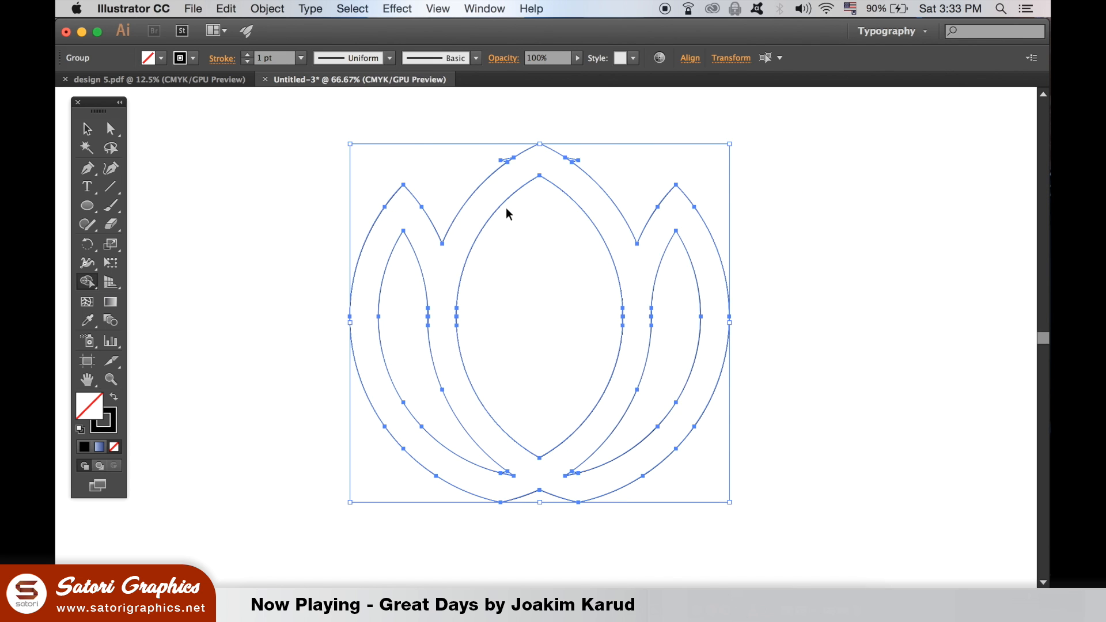
{"action": "left_click_drag", "start_coordinate": [506, 208], "coordinate": [506, 402]}
{"action": "left_click_drag", "start_coordinate": [528, 299], "coordinate": [520, 388]}
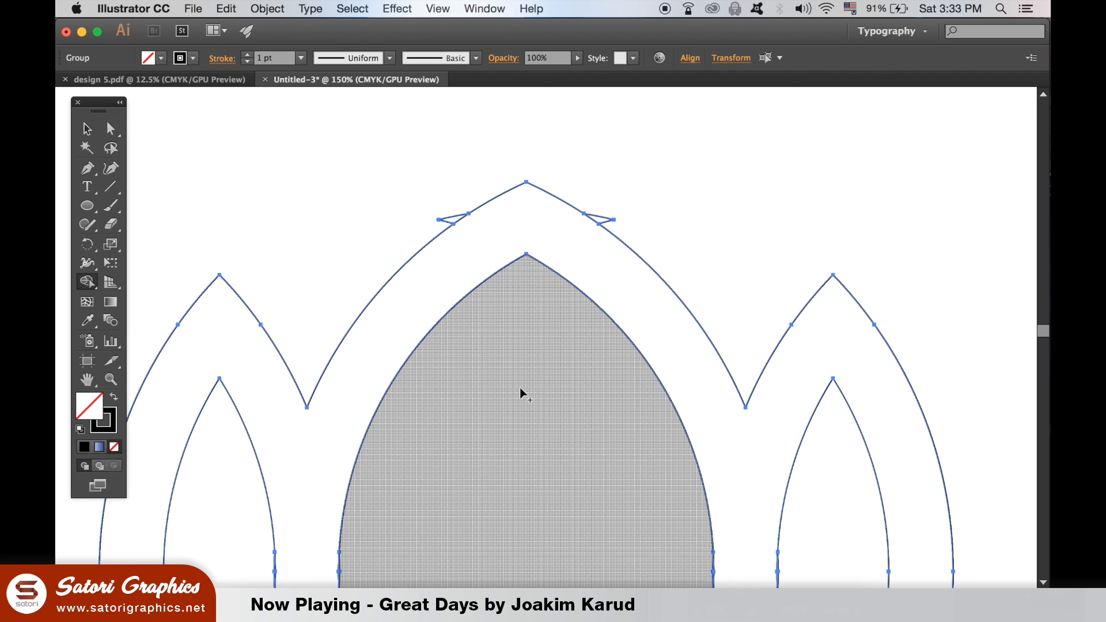
{"action": "key", "text": "super+plus"}
{"action": "left_click_drag", "start_coordinate": [583, 323], "coordinate": [714, 354]}
{"action": "left_click_drag", "start_coordinate": [635, 385], "coordinate": [618, 401]}
{"action": "left_click_drag", "start_coordinate": [647, 231], "coordinate": [662, 260]}
{"action": "left_click_drag", "start_coordinate": [465, 242], "coordinate": [438, 264]}
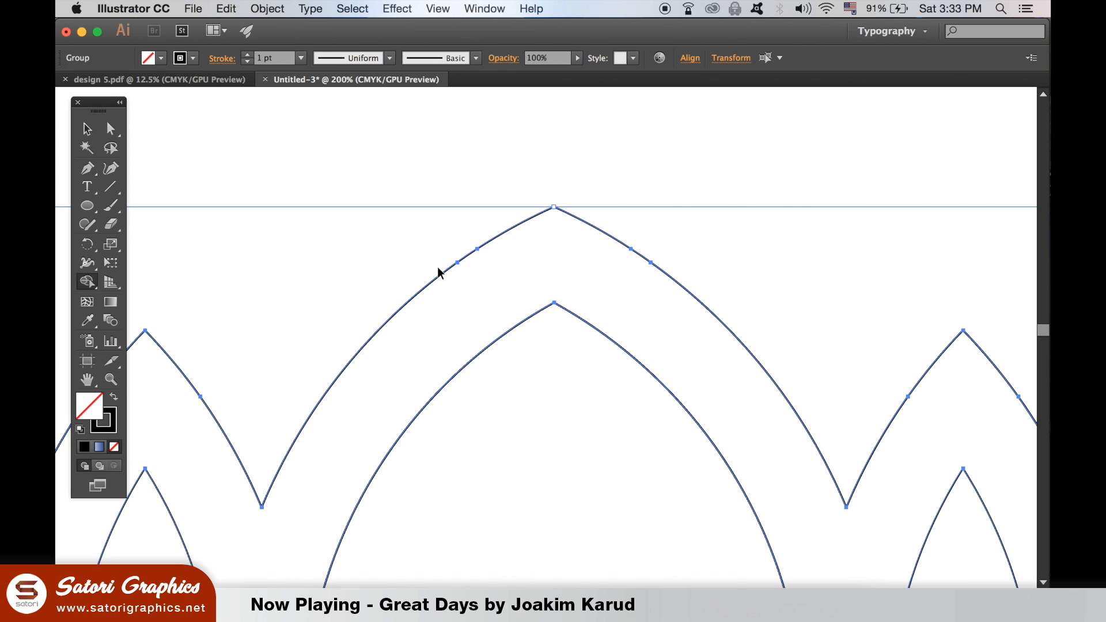
{"action": "key", "text": "super+minus"}
{"action": "key", "text": "super+minus"}
{"action": "key", "text": "super+minus"}
{"action": "key", "text": "super+minus"}
{"action": "key", "text": "super+minus"}
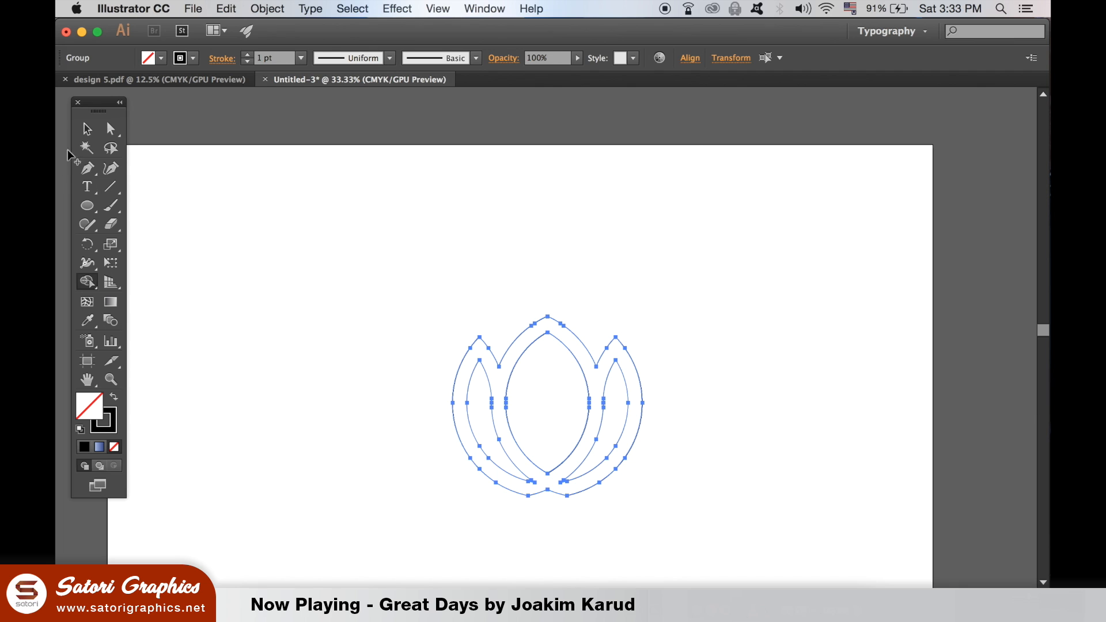
{"action": "left_click", "coordinate": [86, 129]}
{"action": "left_click", "coordinate": [225, 195]}
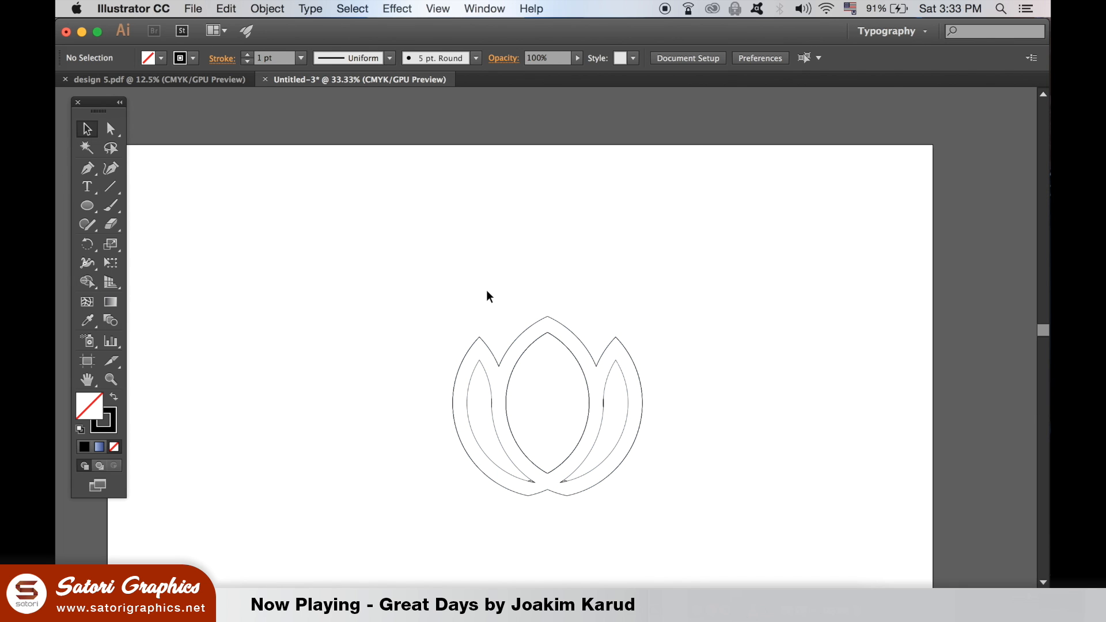
Try pulling the middle anchor of the thick sliver on the center petal's right edge inward, and undo the move
{"action": "key", "text": "super+plus"}
{"action": "key", "text": "super+plus"}
{"action": "left_click_drag", "start_coordinate": [548, 355], "coordinate": [551, 335]}
{"action": "key", "text": "super+plus"}
{"action": "key", "text": "super+plus"}
{"action": "key", "text": "super+plus"}
{"action": "left_click_drag", "start_coordinate": [695, 388], "coordinate": [510, 226]}
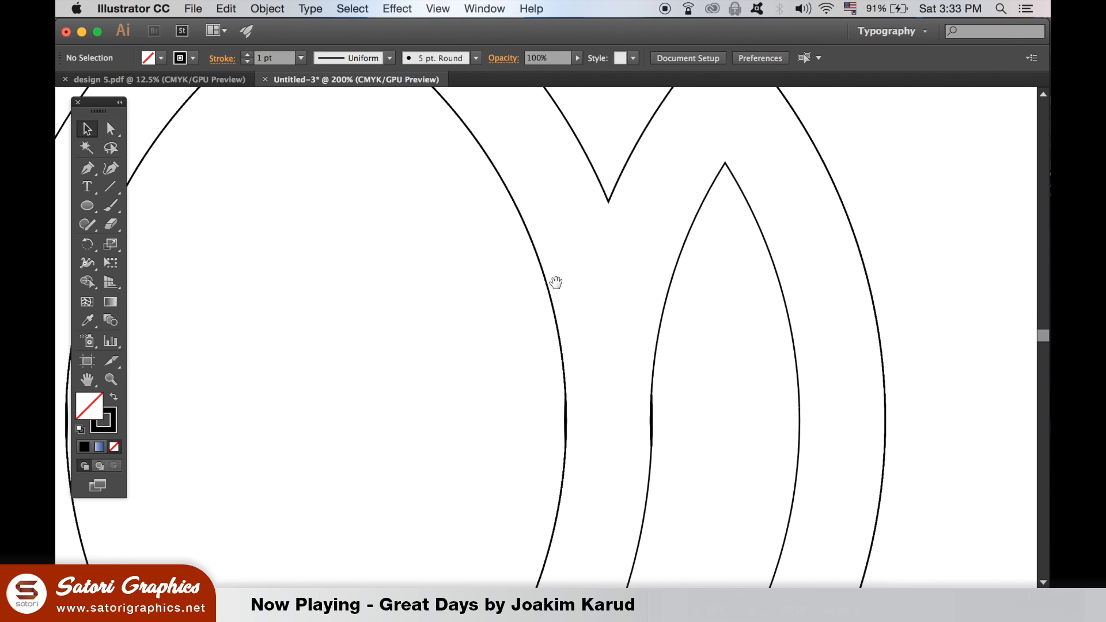
{"action": "left_click", "coordinate": [652, 423]}
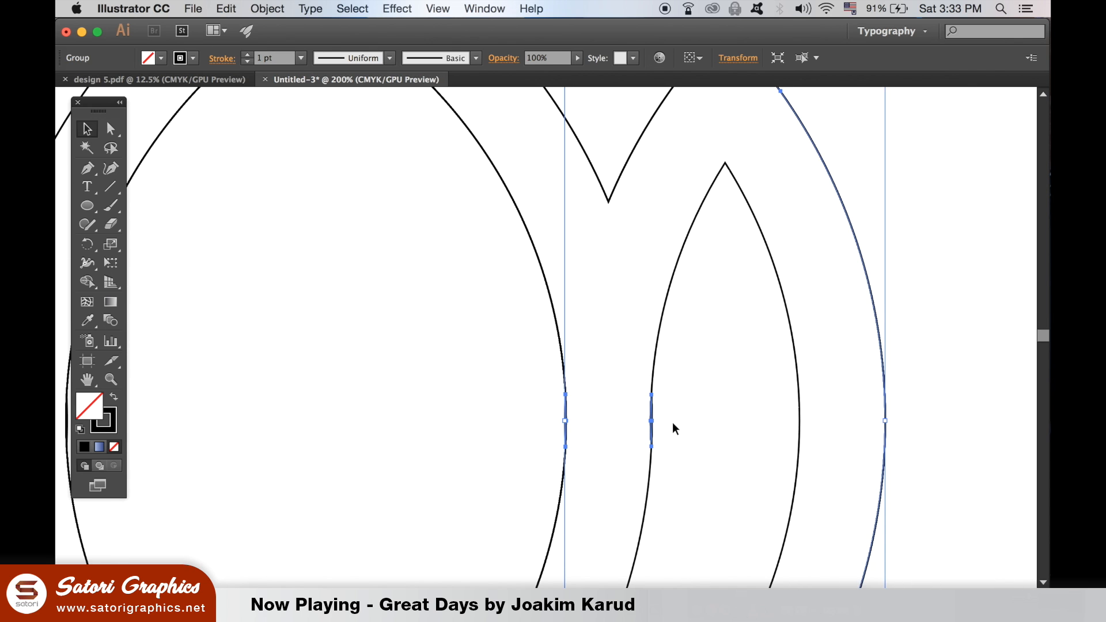
{"action": "key", "text": "super+plus"}
{"action": "key", "text": "super+plus"}
{"action": "key", "text": "super+plus"}
{"action": "left_click_drag", "start_coordinate": [671, 422], "coordinate": [523, 235]}
{"action": "left_click_drag", "start_coordinate": [666, 371], "coordinate": [600, 304]}
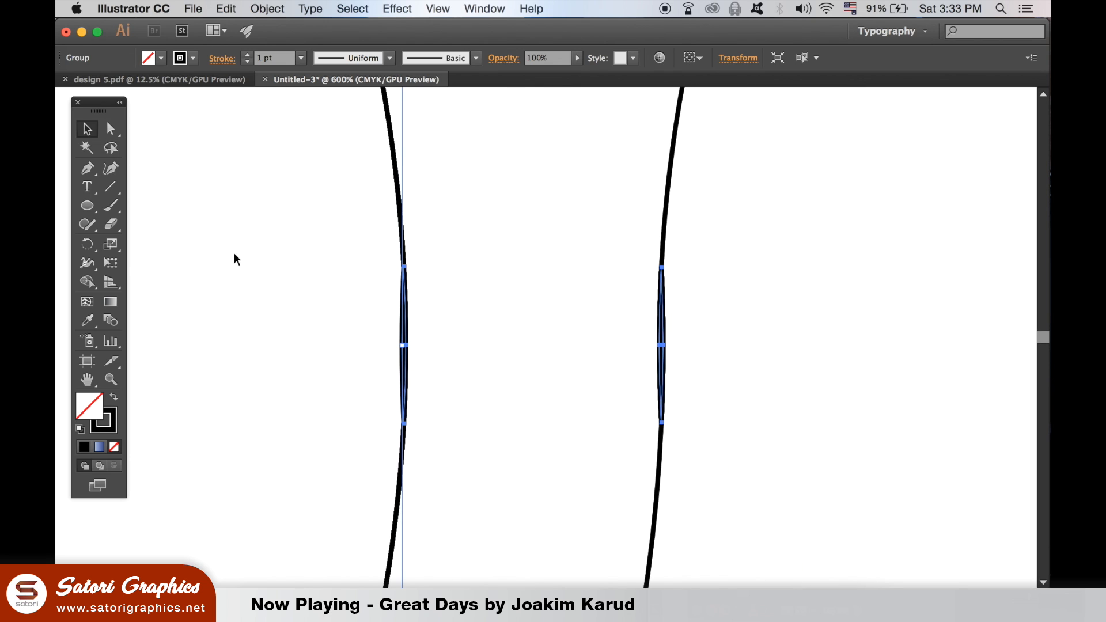
{"action": "left_click", "coordinate": [111, 129]}
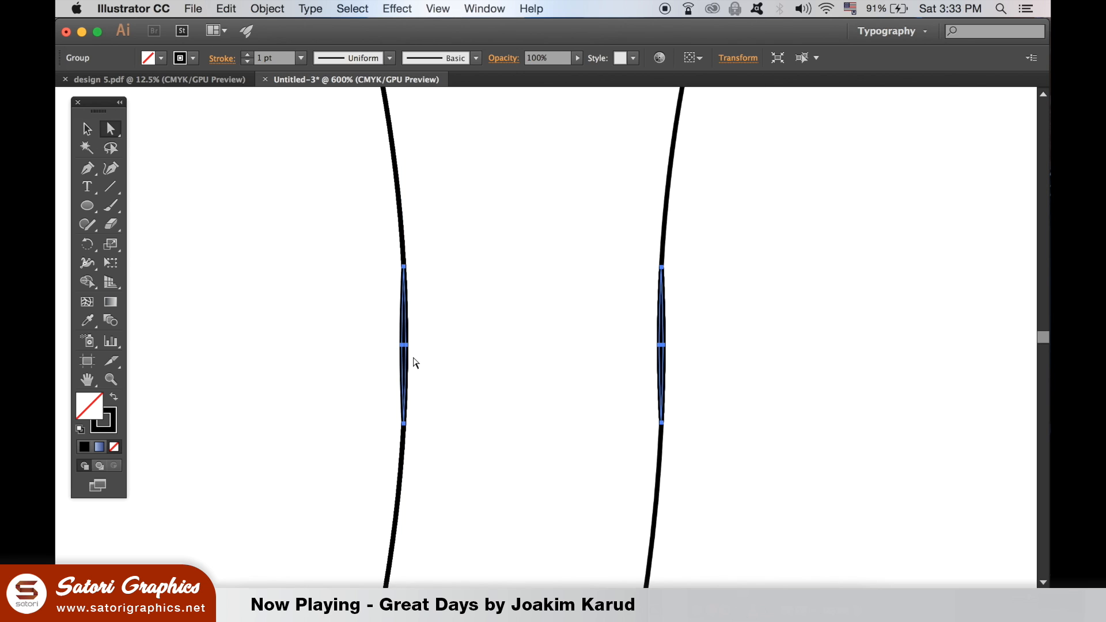
{"action": "left_click_drag", "start_coordinate": [404, 344], "coordinate": [390, 344]}
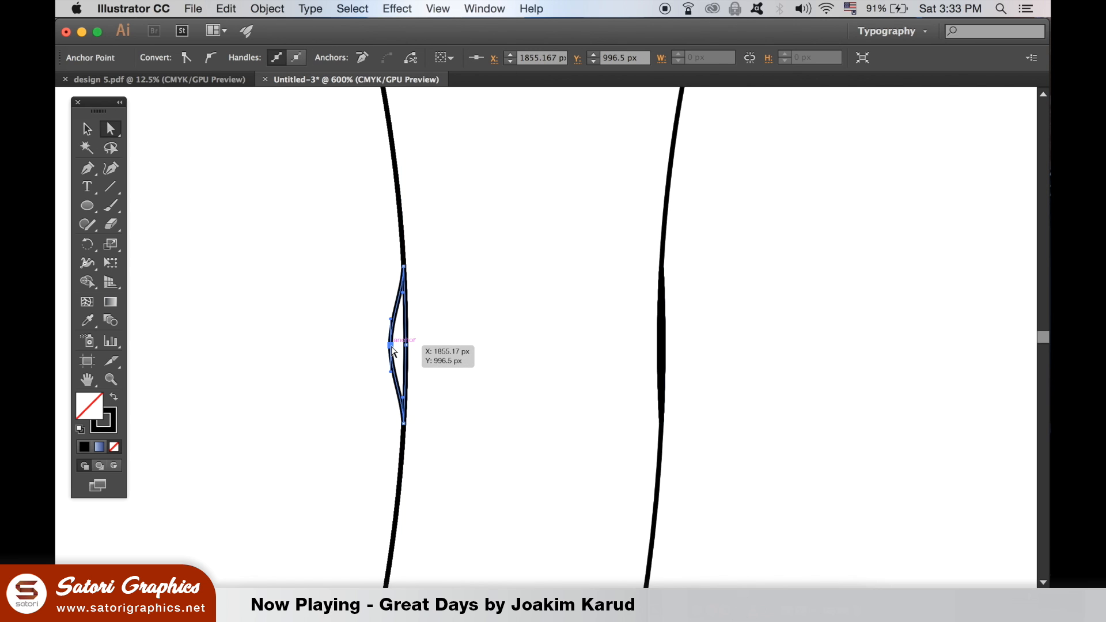
{"action": "key", "text": "super+z"}
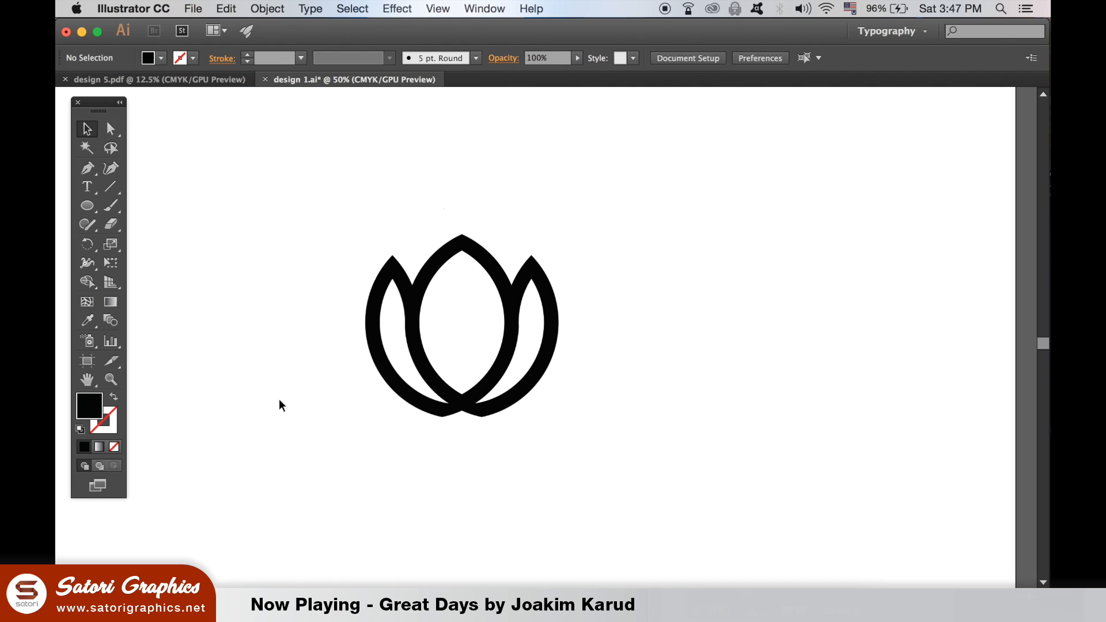
Apply a linear gradient fill to the black petal logo and set its angle to 90°
{"action": "left_click", "coordinate": [385, 271]}
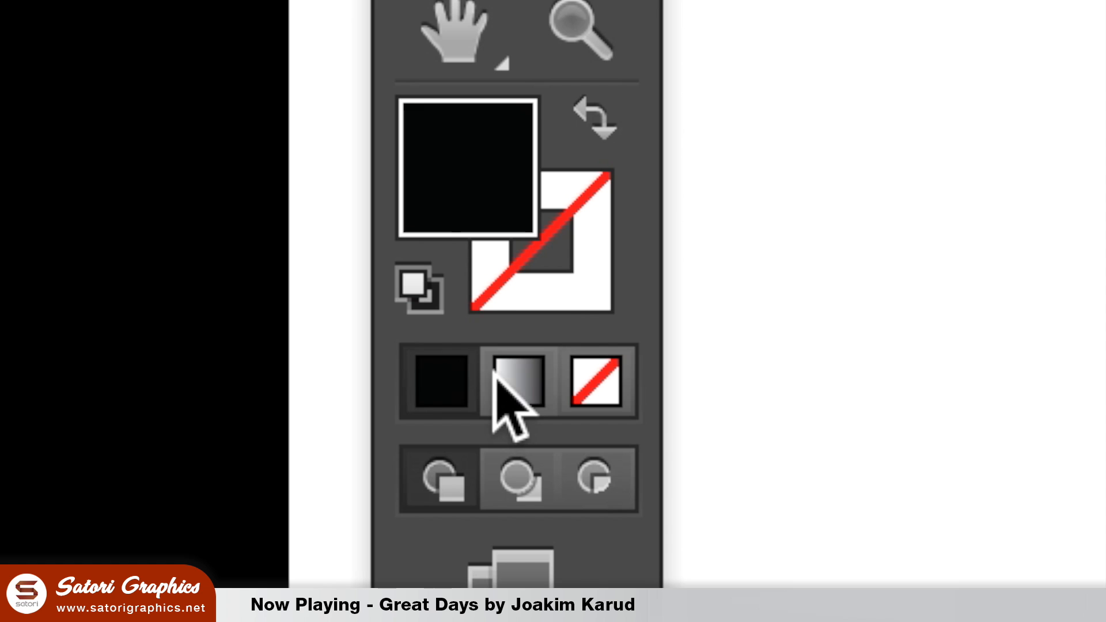
{"action": "left_click", "coordinate": [495, 376]}
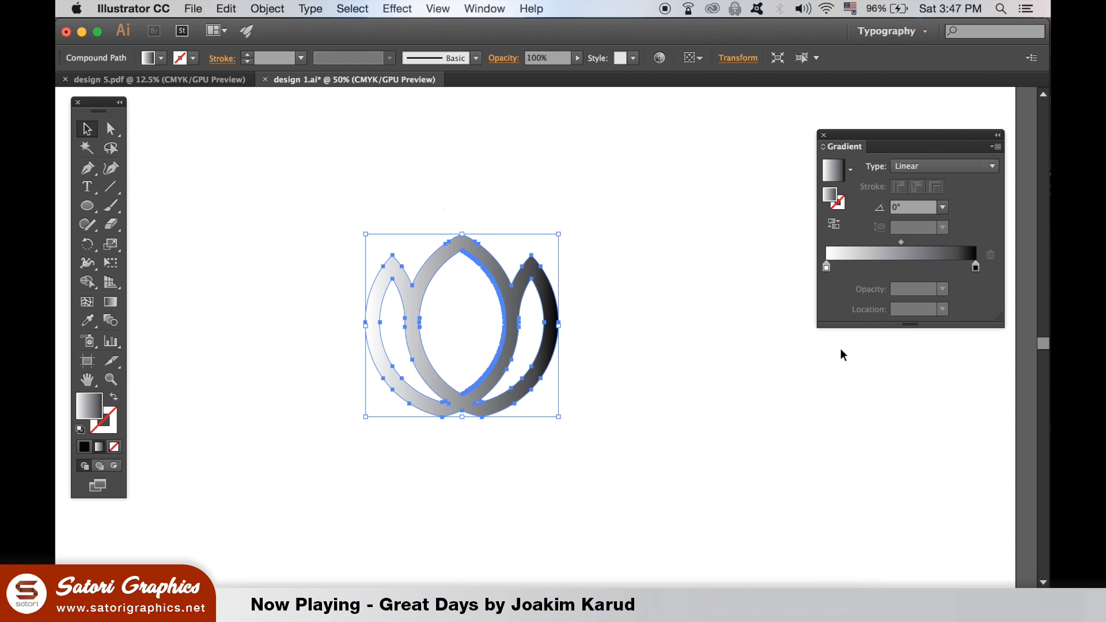
{"action": "left_click", "coordinate": [942, 207]}
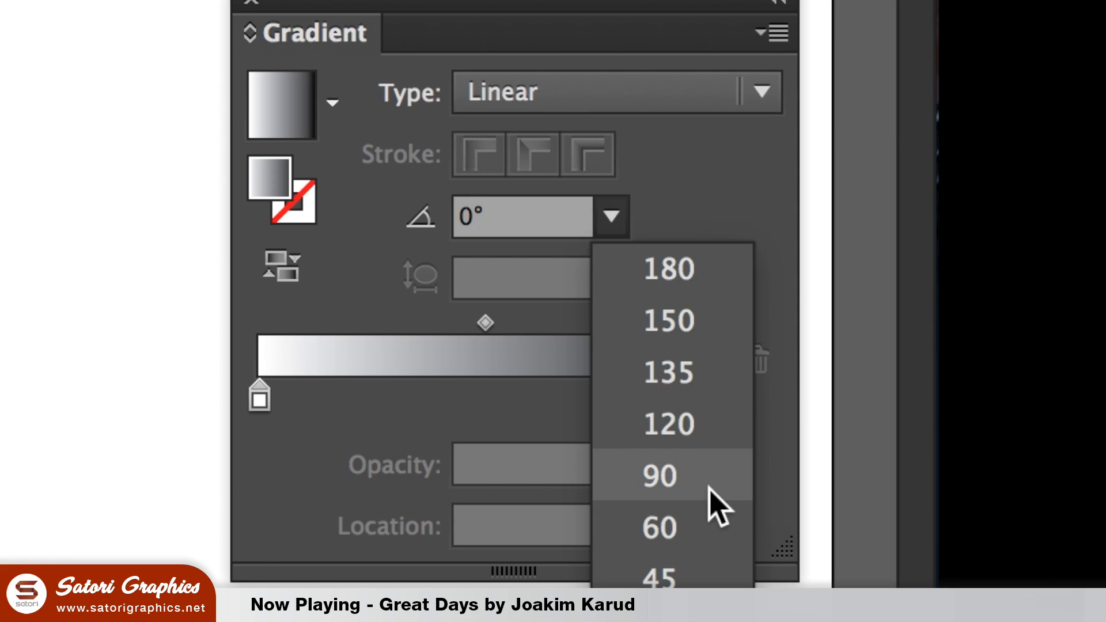
{"action": "left_click", "coordinate": [710, 489]}
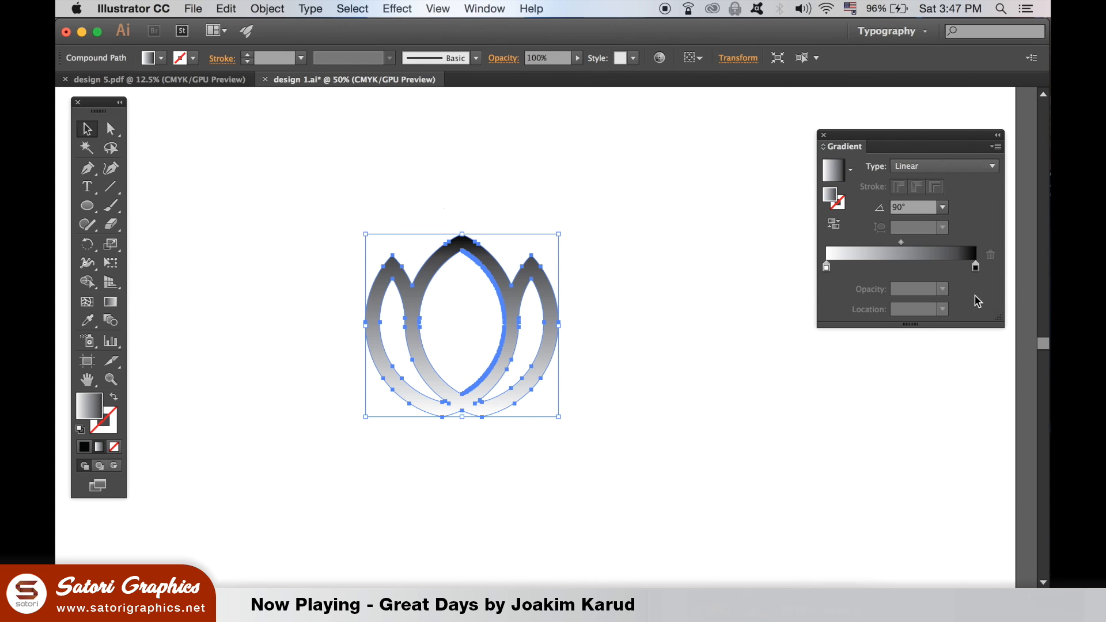
Give both gradient stops the same bright blue swatch in place of white and black
{"action": "double_click", "coordinate": [826, 267]}
{"action": "left_click", "coordinate": [773, 349]}
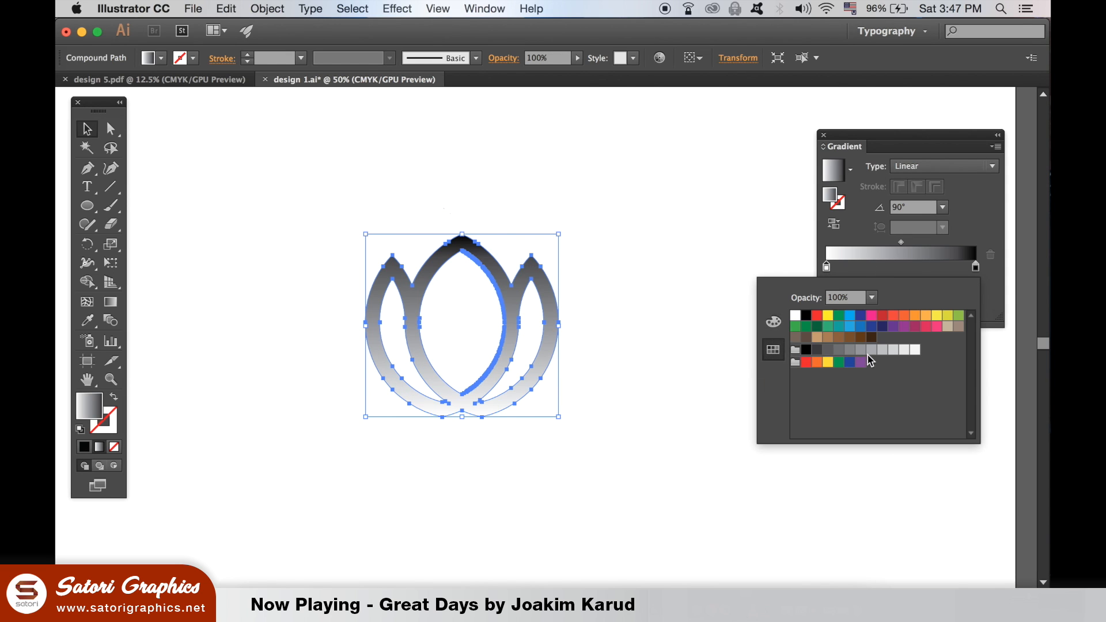
{"action": "left_click", "coordinate": [850, 326]}
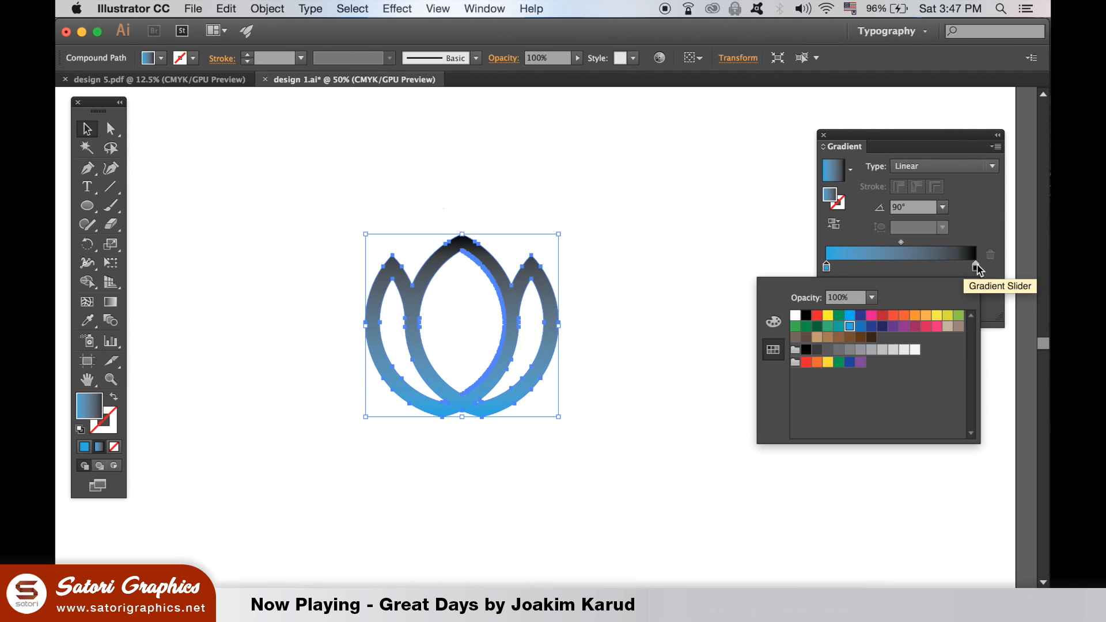
{"action": "double_click", "coordinate": [977, 267]}
{"action": "left_click", "coordinate": [851, 327]}
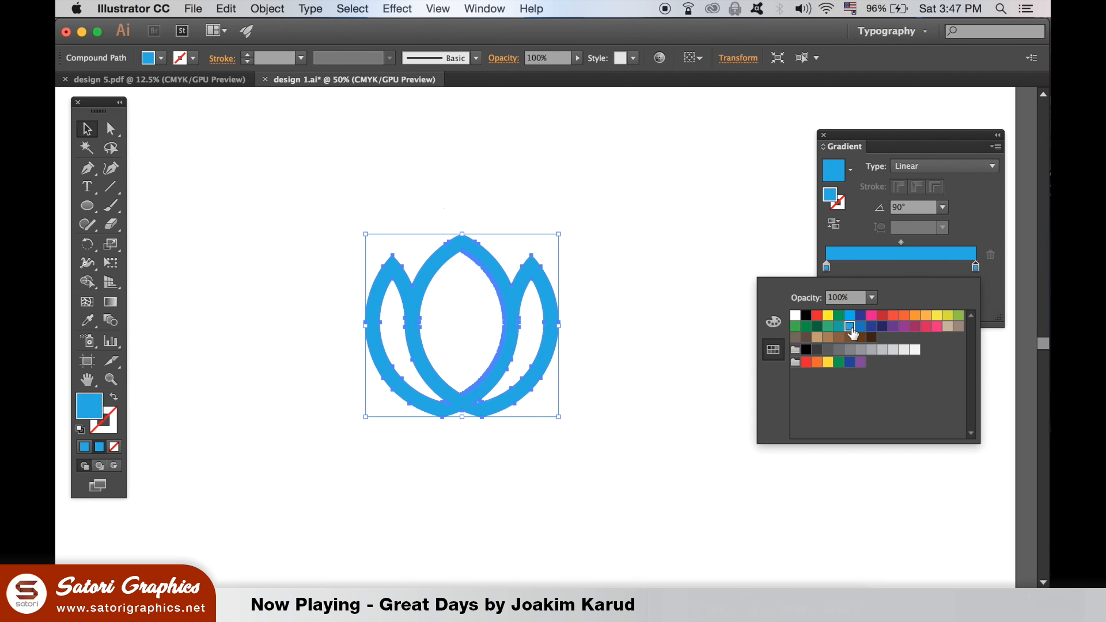
Lighten the first gradient stop by setting cyan to 23% and magenta to 0%
{"action": "double_click", "coordinate": [827, 267]}
{"action": "left_click", "coordinate": [773, 322]}
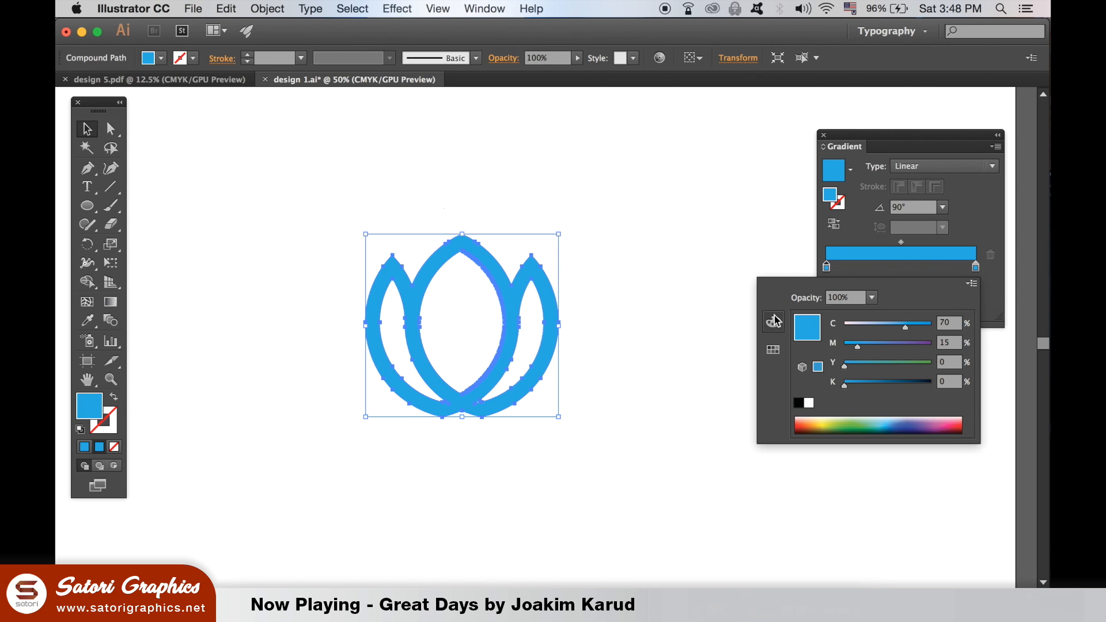
{"action": "left_click", "coordinate": [875, 327]}
{"action": "left_click_drag", "start_coordinate": [858, 346], "coordinate": [832, 348]}
{"action": "left_click", "coordinate": [860, 327]}
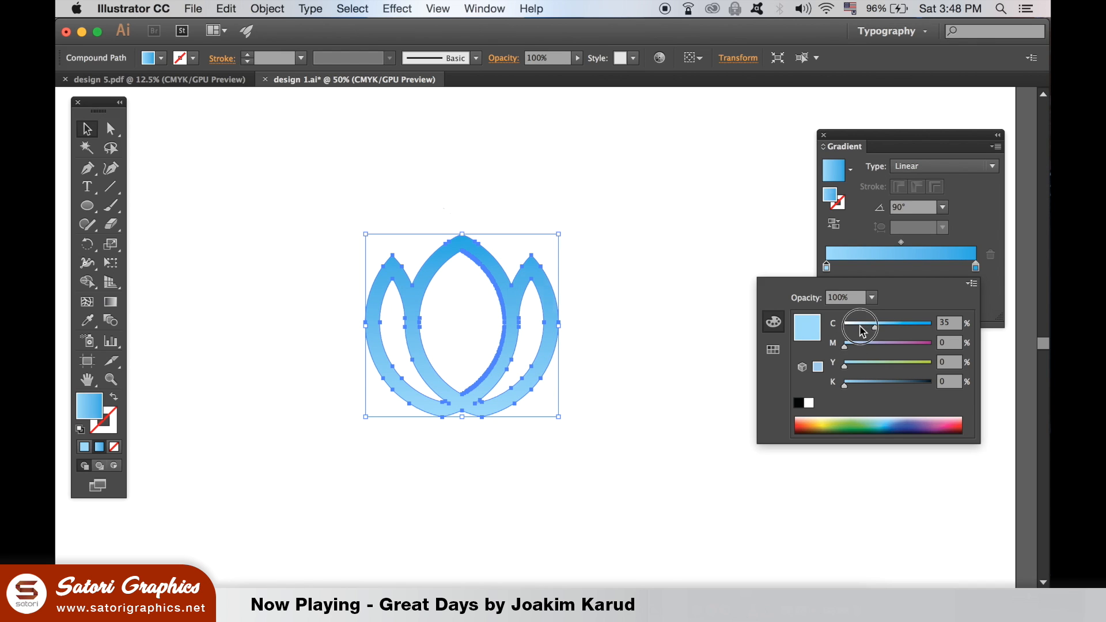
{"action": "left_click_drag", "start_coordinate": [862, 328], "coordinate": [864, 329]}
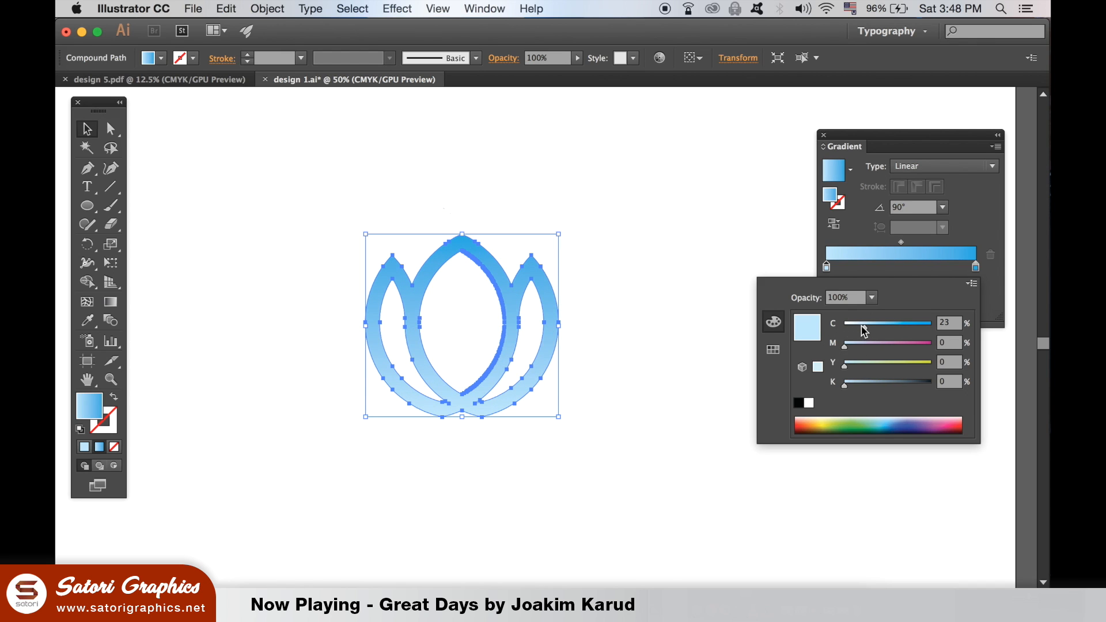
Set the end gradient stop's cyan to 51%, raise its black slightly, and deselect the logo
{"action": "left_click", "coordinate": [973, 267]}
{"action": "double_click", "coordinate": [973, 267]}
{"action": "left_click", "coordinate": [890, 327]}
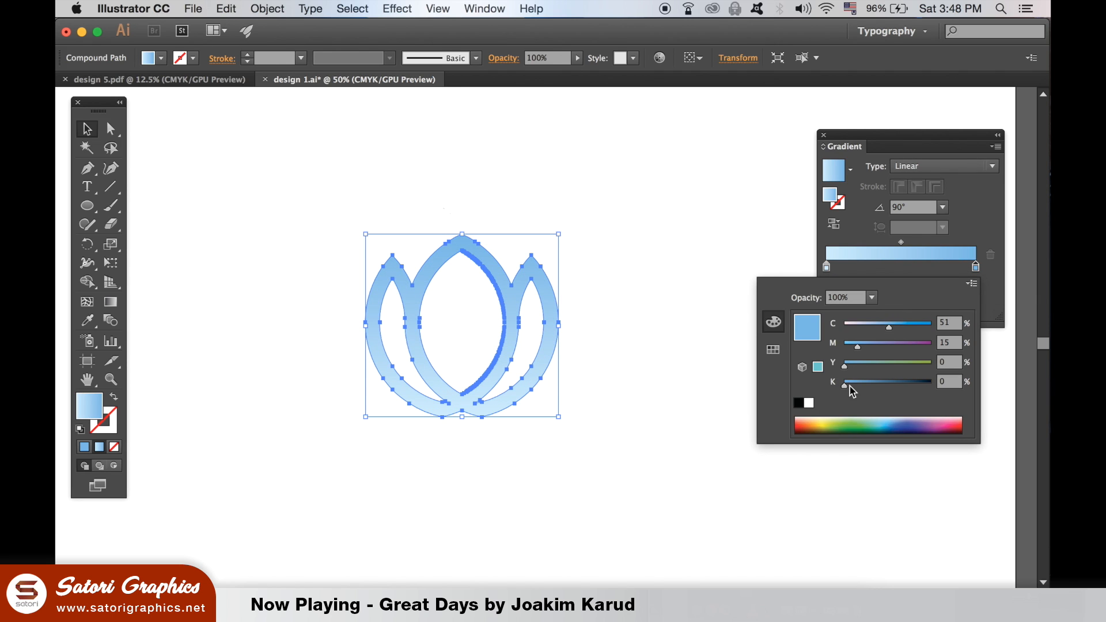
{"action": "left_click_drag", "start_coordinate": [845, 385], "coordinate": [852, 385]}
{"action": "left_click", "coordinate": [678, 329]}
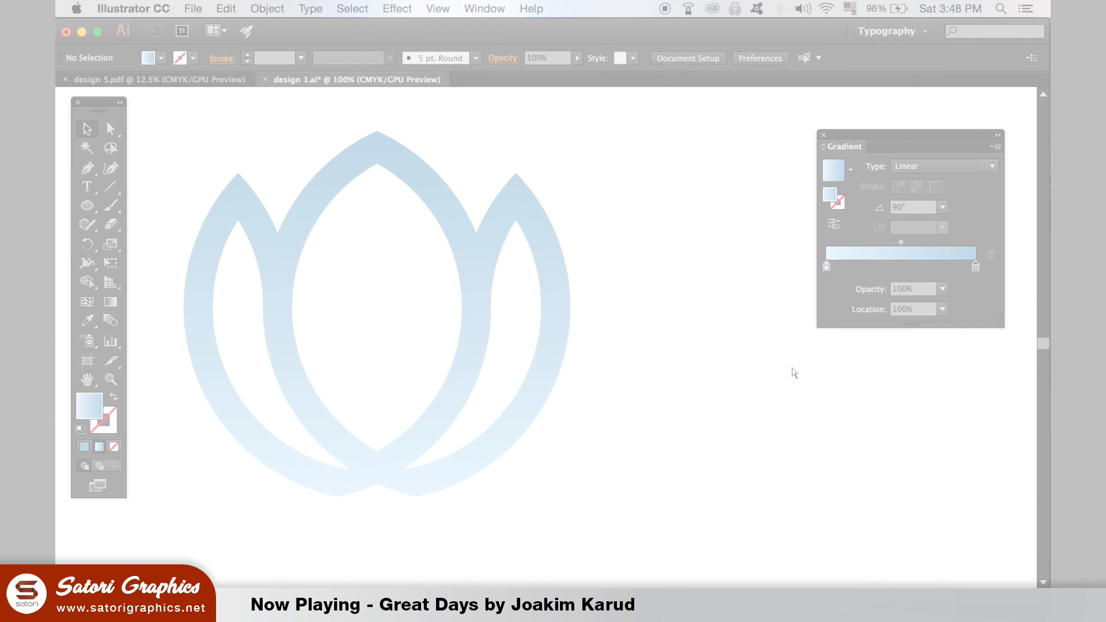
Start a Pen tool path at the notch between the left and center petals and curve it down to the center petal's inner edge
{"action": "key", "text": "super+equal"}
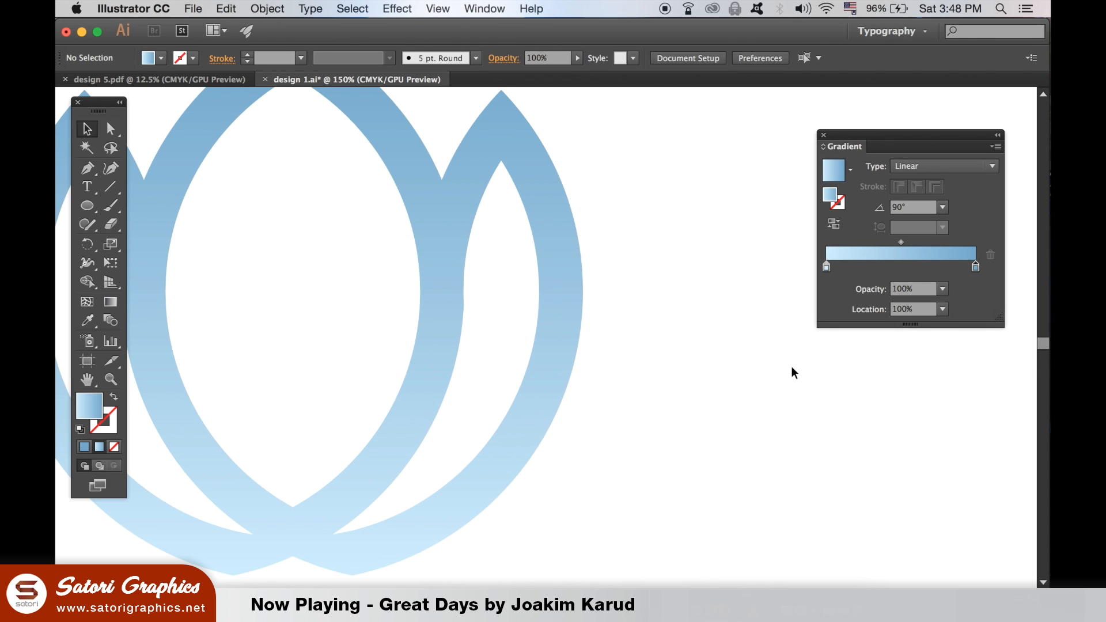
{"action": "left_click_drag", "start_coordinate": [661, 280], "coordinate": [856, 339]}
{"action": "left_click_drag", "start_coordinate": [558, 286], "coordinate": [571, 337]}
{"action": "left_click", "coordinate": [445, 219]}
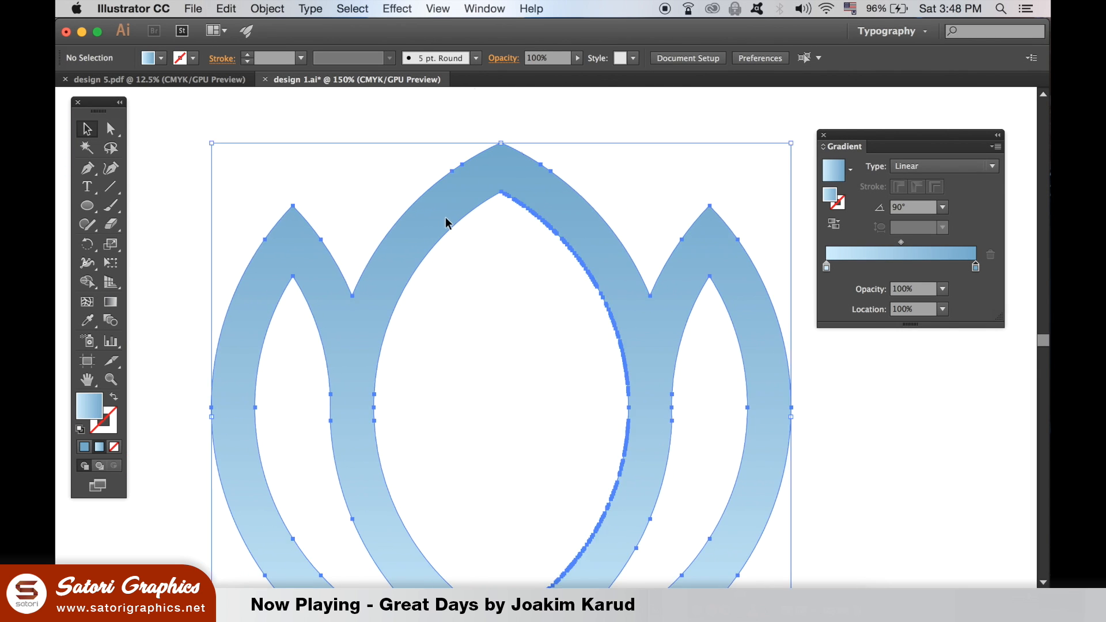
{"action": "key", "text": "super+equal"}
{"action": "key", "text": "super+equal"}
{"action": "left_click_drag", "start_coordinate": [453, 230], "coordinate": [588, 403]}
{"action": "left_click", "coordinate": [301, 190]}
{"action": "left_click", "coordinate": [90, 171]}
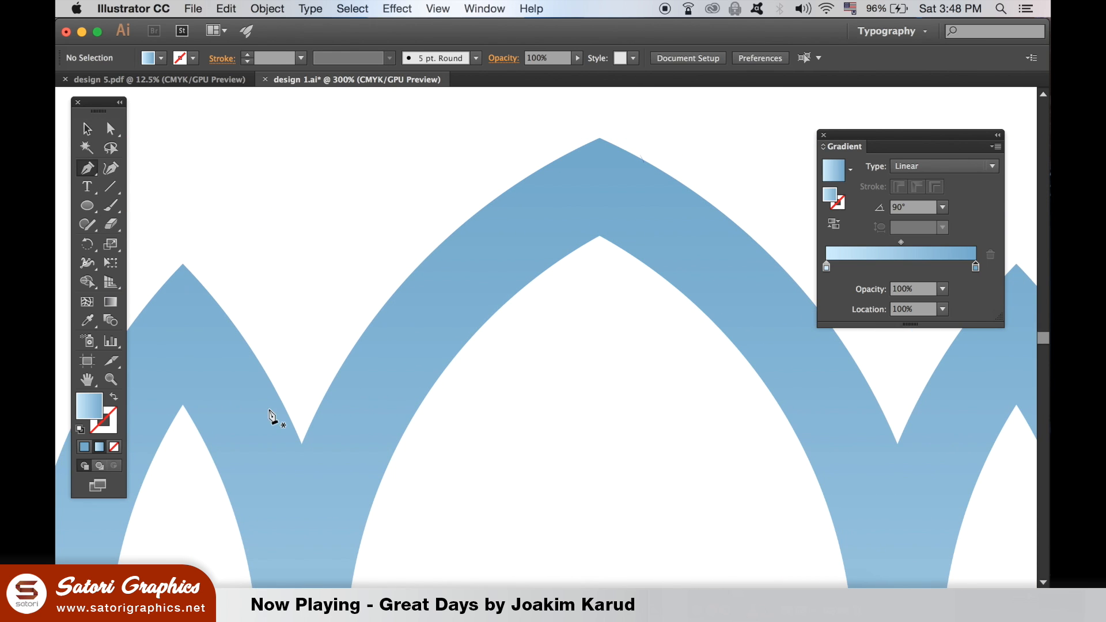
{"action": "scroll", "coordinate": [308, 441], "scroll_direction": "down", "scroll_amount": 2}
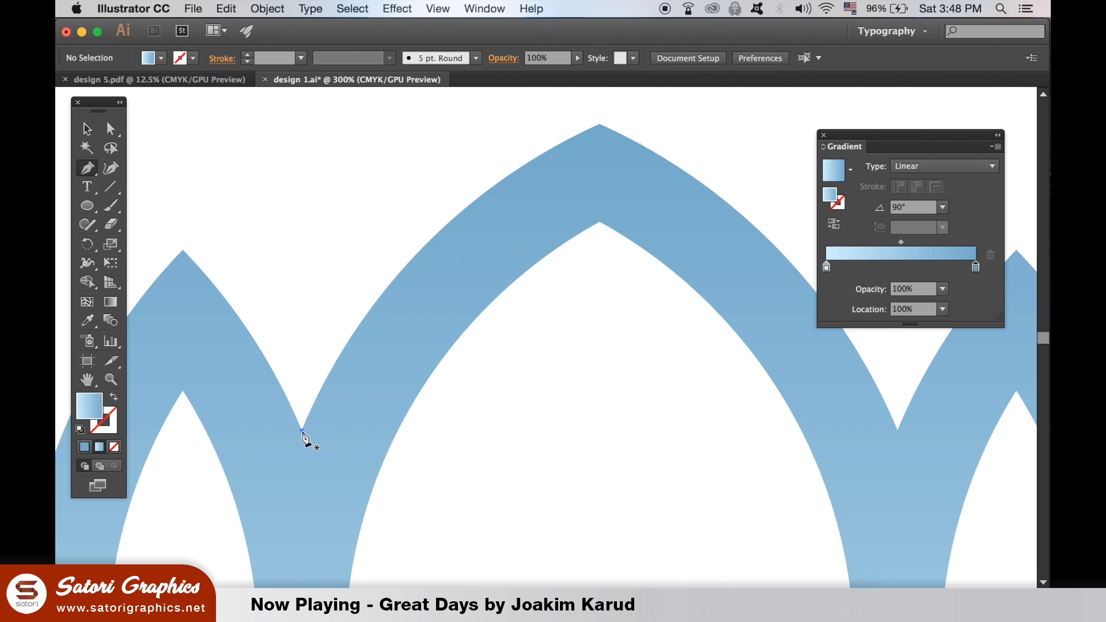
{"action": "left_click", "coordinate": [302, 431]}
{"action": "scroll", "coordinate": [300, 403], "scroll_direction": "down", "scroll_amount": 8}
{"action": "left_click_drag", "start_coordinate": [344, 532], "coordinate": [346, 555]}
{"action": "scroll", "coordinate": [390, 398], "scroll_direction": "up", "scroll_amount": 3}
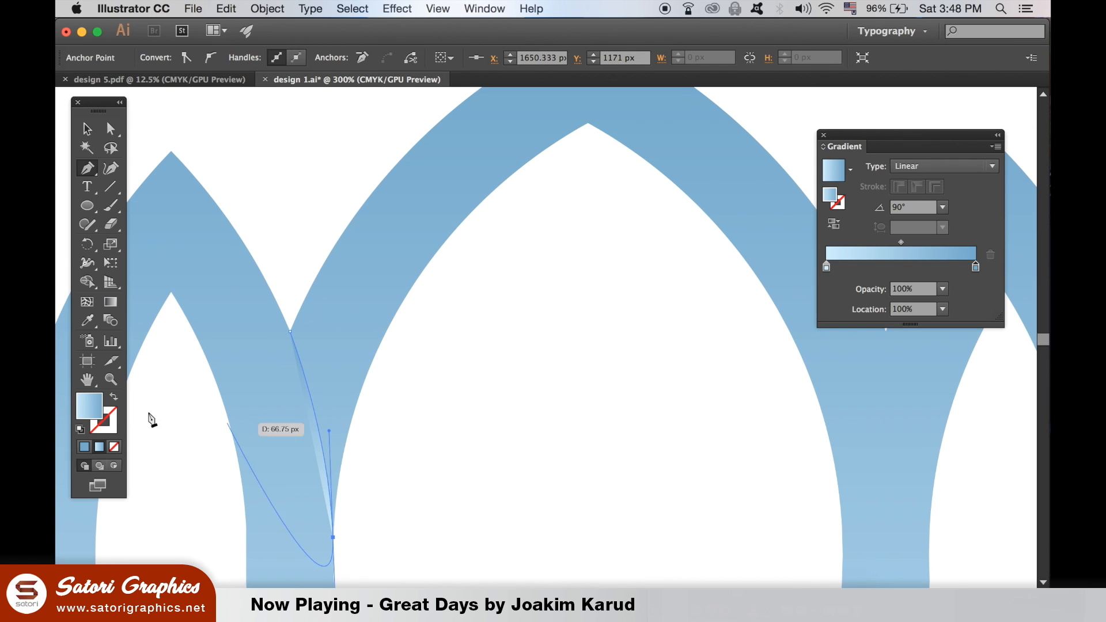
Swap the path's fill and stroke, and continue it along the center petal's inner edge up to the inner peak
{"action": "left_click", "coordinate": [115, 399]}
{"action": "left_click", "coordinate": [335, 535]}
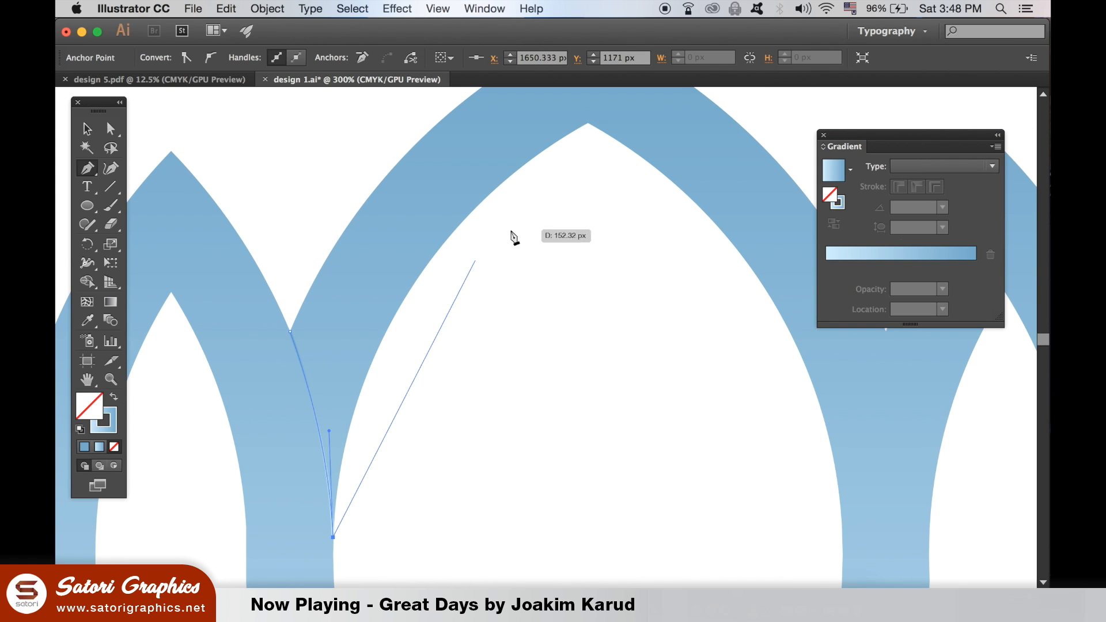
{"action": "left_click_drag", "start_coordinate": [579, 164], "coordinate": [558, 215]}
{"action": "left_click_drag", "start_coordinate": [567, 175], "coordinate": [826, 192]}
{"action": "left_click", "coordinate": [568, 339]}
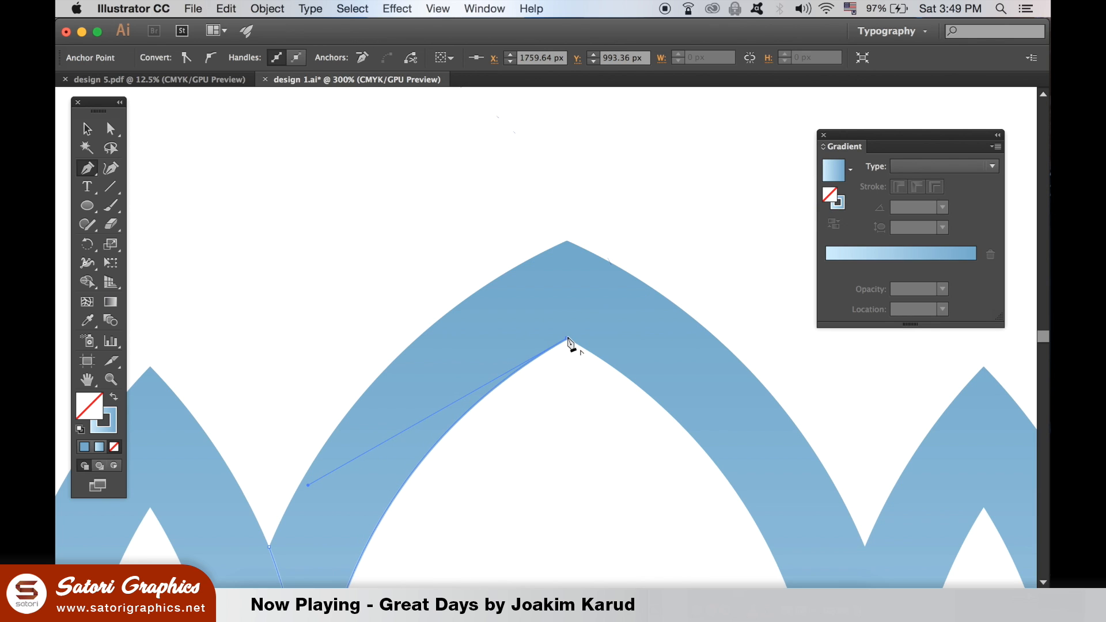
Take the path up to the center petal's outer peak and close it along the outer edge back to the starting notch
{"action": "left_click", "coordinate": [567, 241]}
{"action": "left_click_drag", "start_coordinate": [505, 311], "coordinate": [589, 224]}
{"action": "left_click_drag", "start_coordinate": [353, 462], "coordinate": [264, 573]}
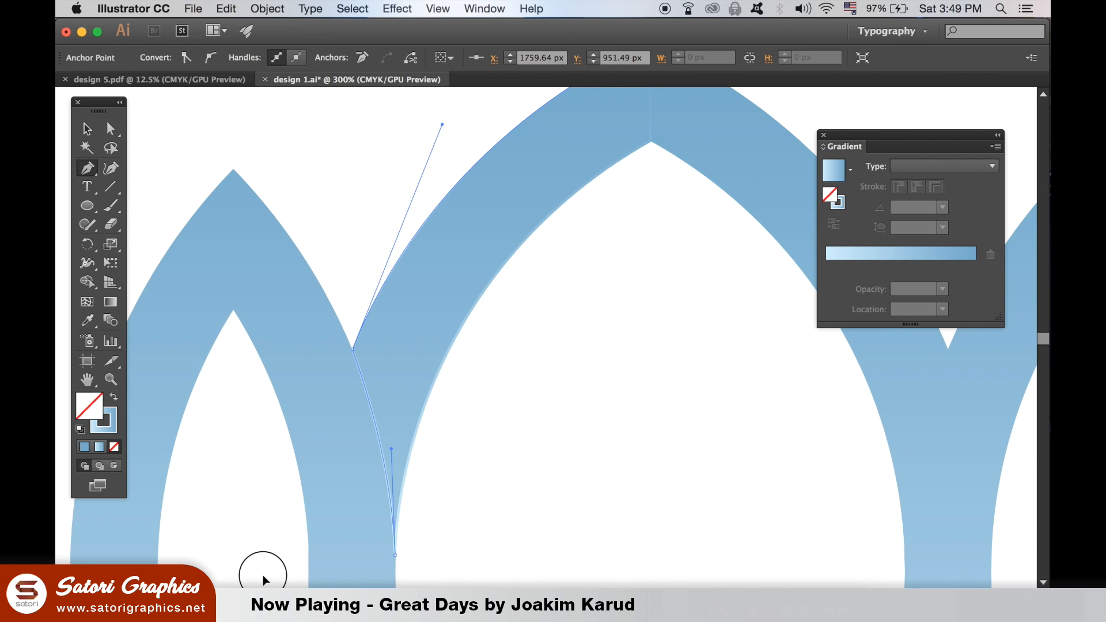
{"action": "left_click_drag", "start_coordinate": [262, 575], "coordinate": [262, 575]}
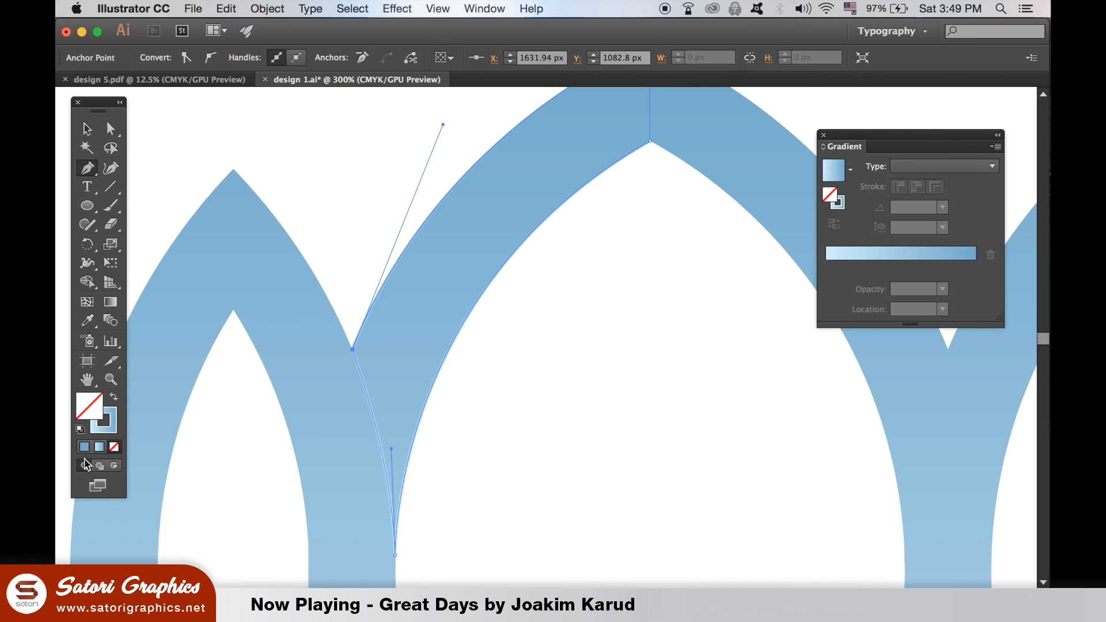
Swap fill and stroke back so the closed shape on the center petal's left half carries the blue gradient fill
{"action": "left_click", "coordinate": [114, 398]}
{"action": "left_click", "coordinate": [87, 129]}
{"action": "left_click_drag", "start_coordinate": [468, 263], "coordinate": [457, 304]}
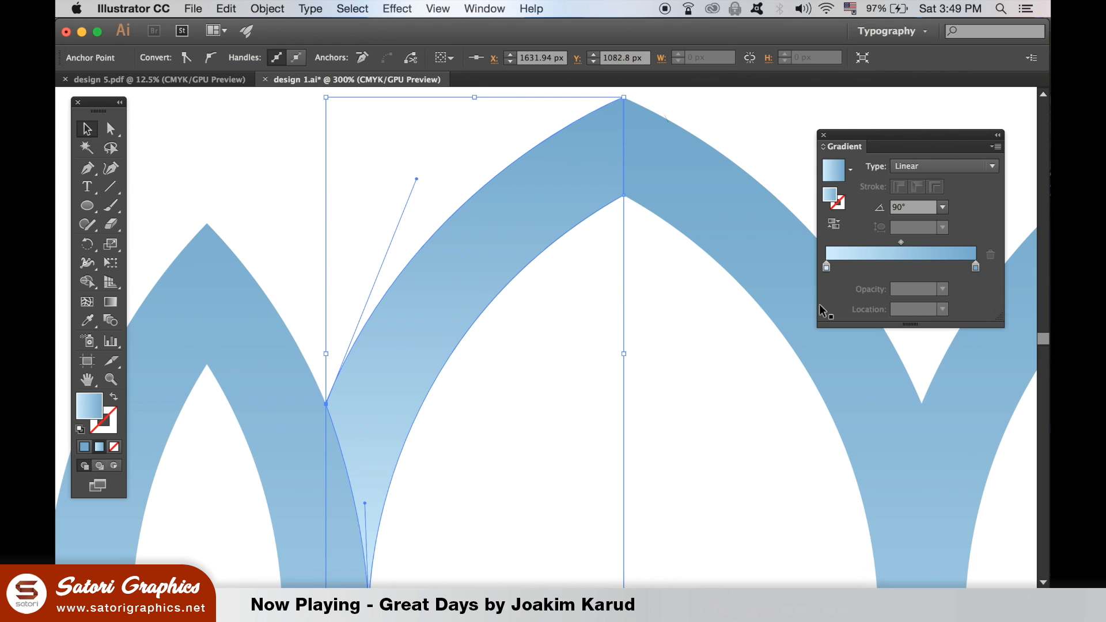
Recolor the light gradient stop of the center petal's overlay shape to C 57, M 15, Y 0, K 51
{"action": "double_click", "coordinate": [827, 267]}
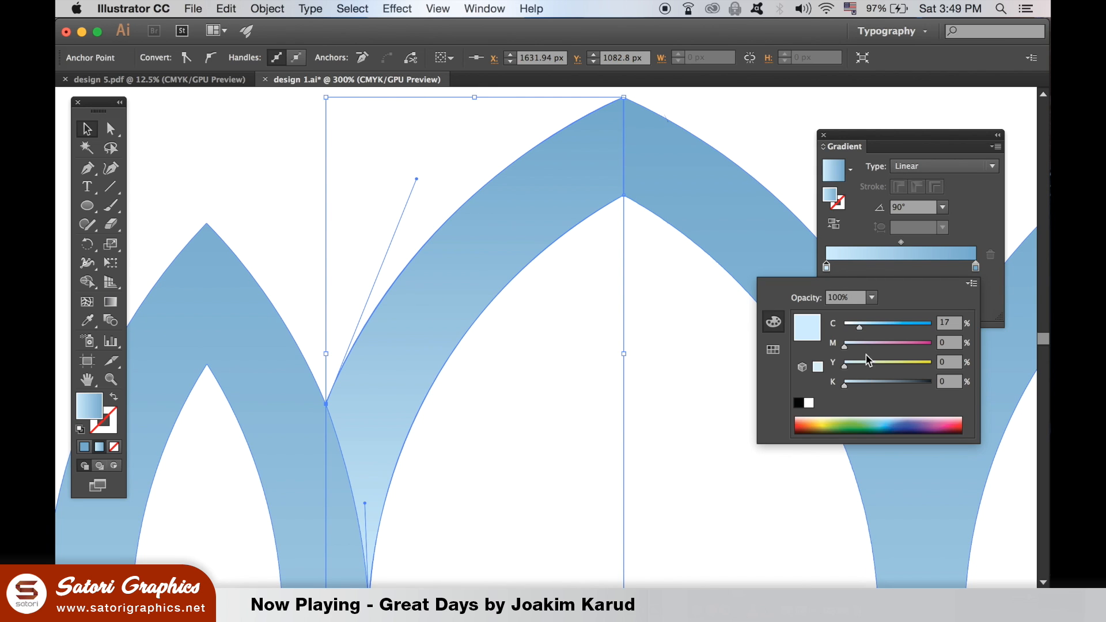
{"action": "left_click", "coordinate": [877, 326]}
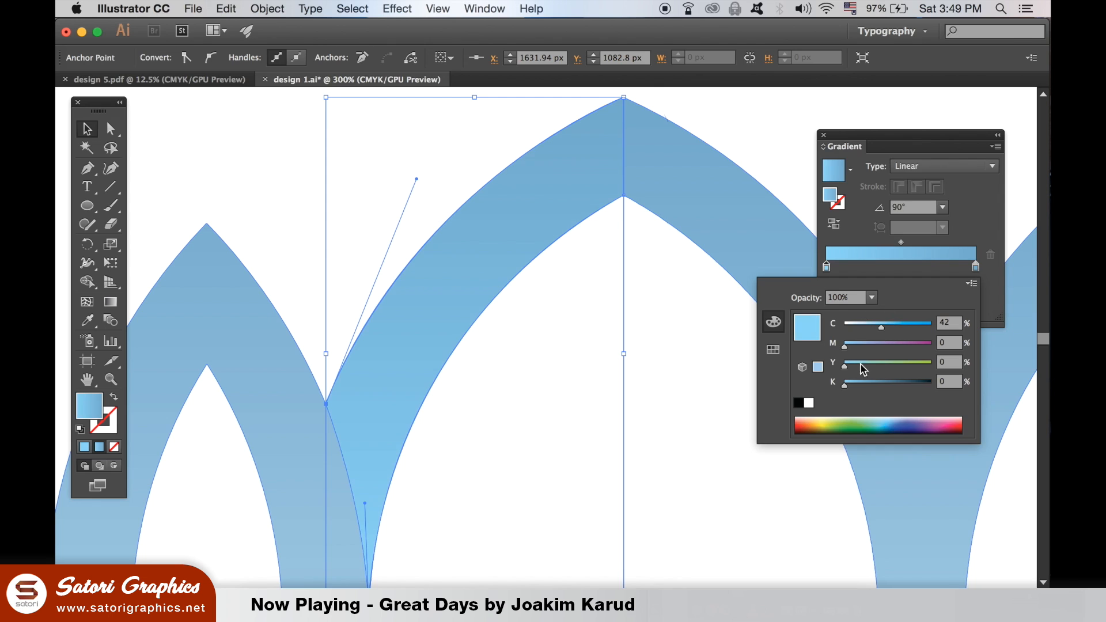
{"action": "left_click_drag", "start_coordinate": [862, 386], "coordinate": [869, 386]}
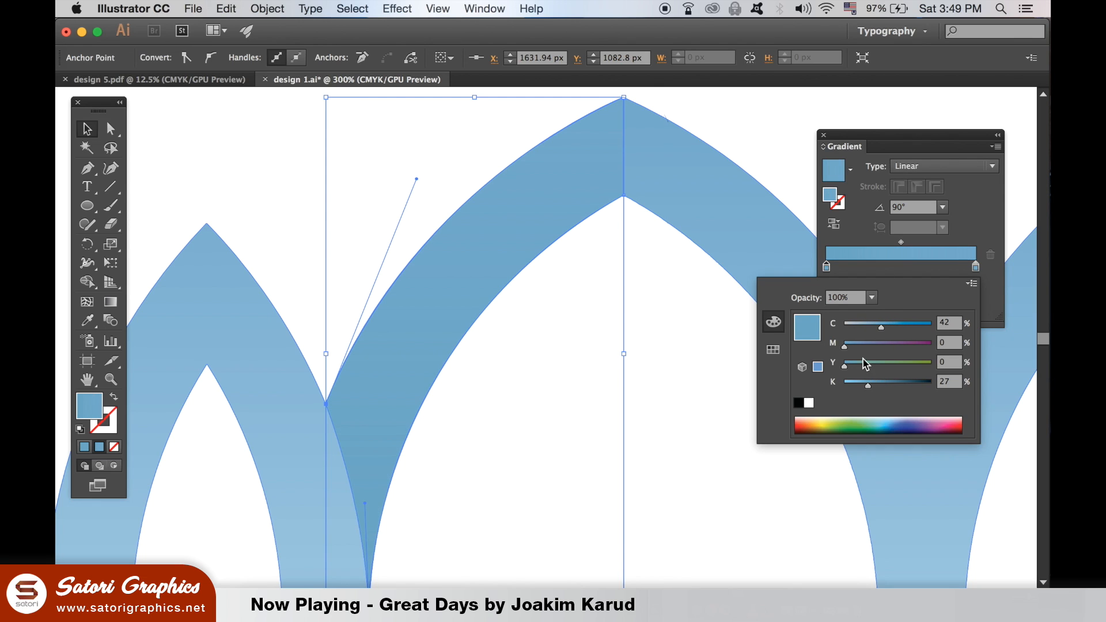
{"action": "left_click", "coordinate": [888, 327]}
{"action": "left_click", "coordinate": [881, 383]}
{"action": "left_click", "coordinate": [857, 346]}
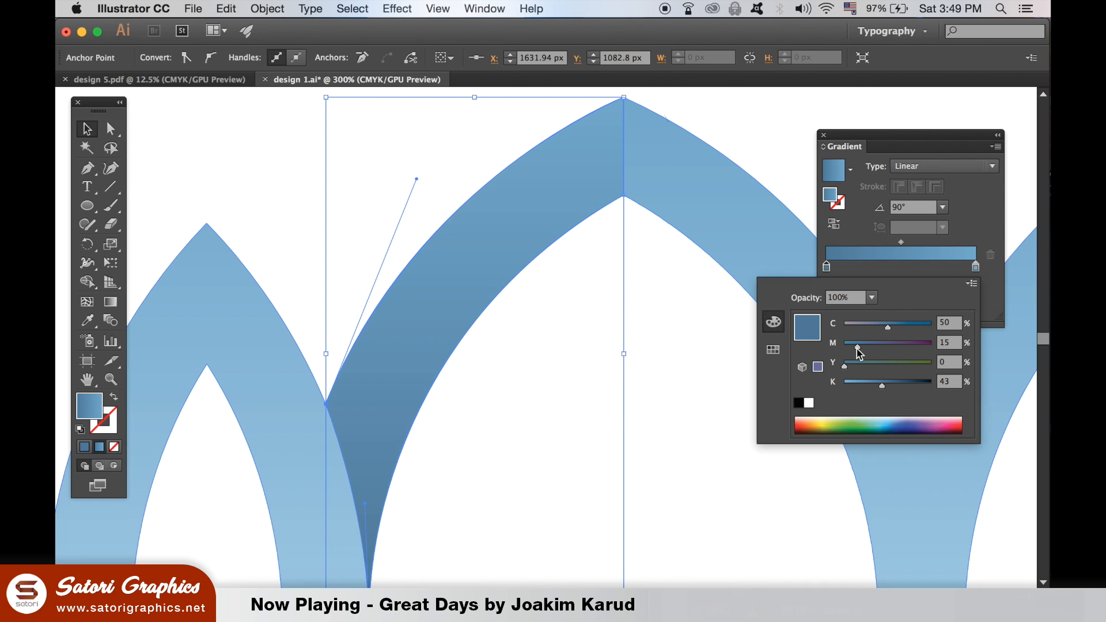
{"action": "left_click", "coordinate": [888, 383]}
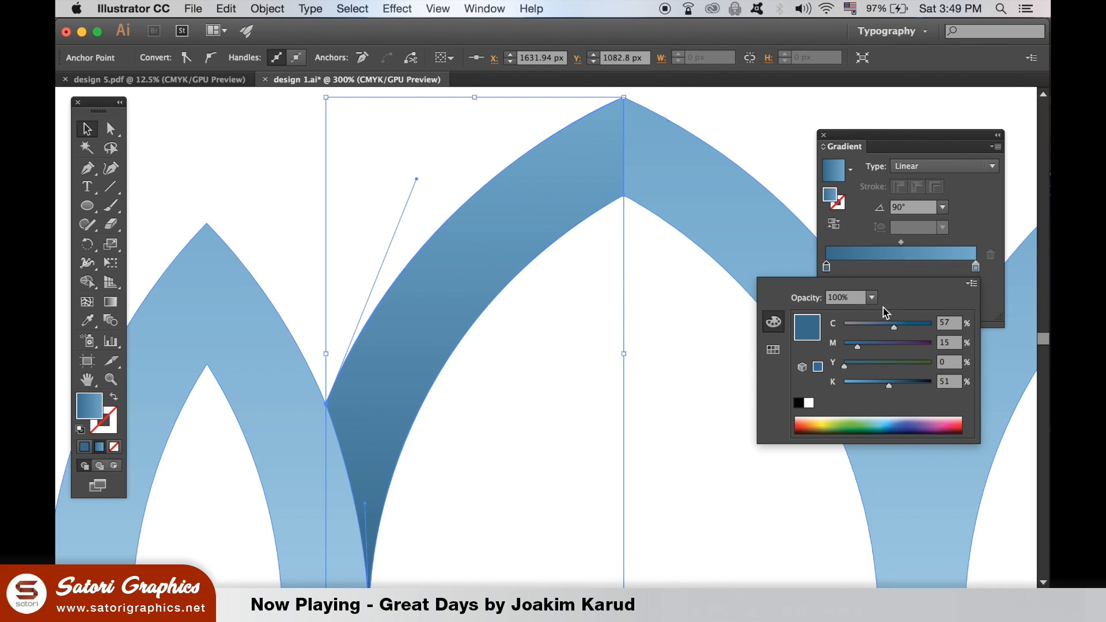
Set the opacity of the overlay gradient's lighter end stop to 0% and deselect the shape
{"action": "left_click", "coordinate": [963, 235]}
{"action": "left_click", "coordinate": [975, 267]}
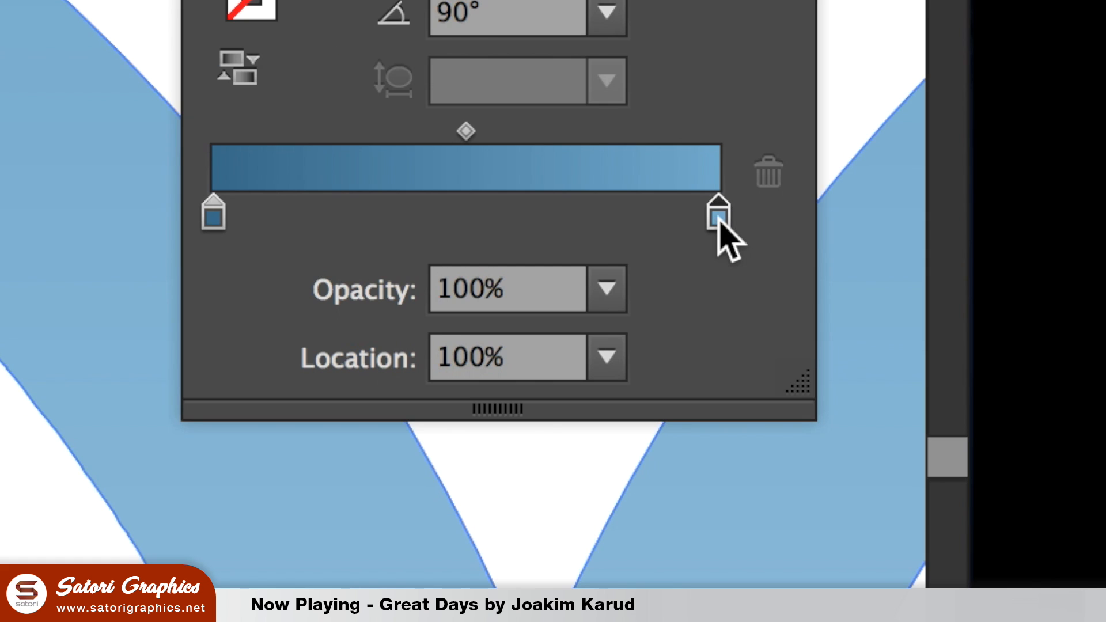
{"action": "left_click", "coordinate": [611, 289]}
{"action": "left_click", "coordinate": [658, 351]}
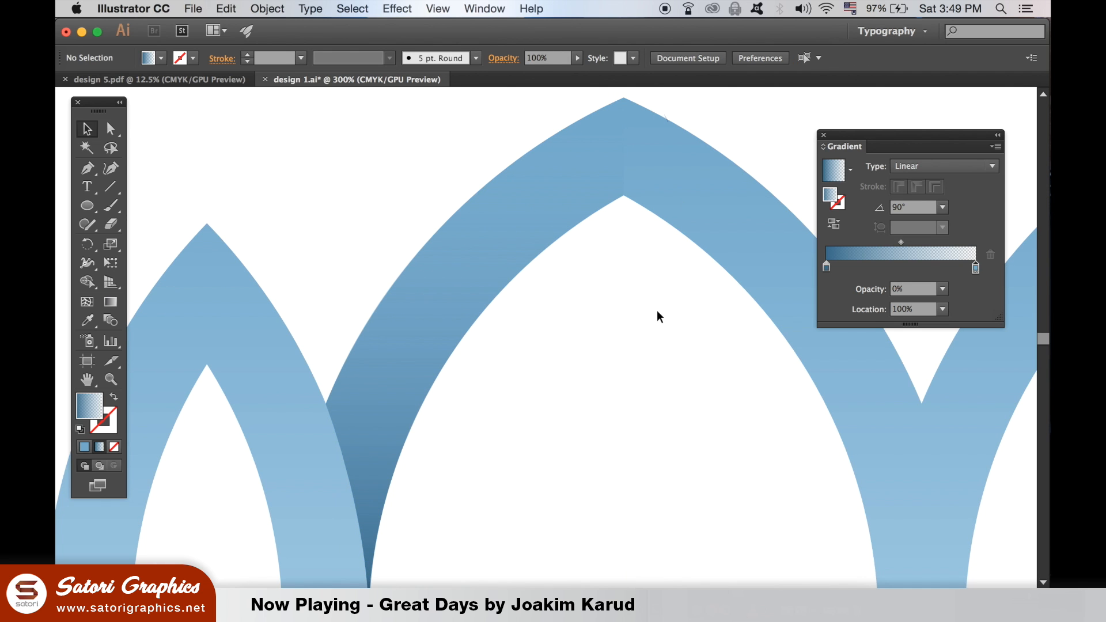
Shift the overlay gradient's midpoint to 34.42% and set the gradient angle to 60°
{"action": "left_click", "coordinate": [590, 179]}
{"action": "left_click_drag", "start_coordinate": [901, 242], "coordinate": [877, 243]}
{"action": "left_click", "coordinate": [942, 207]}
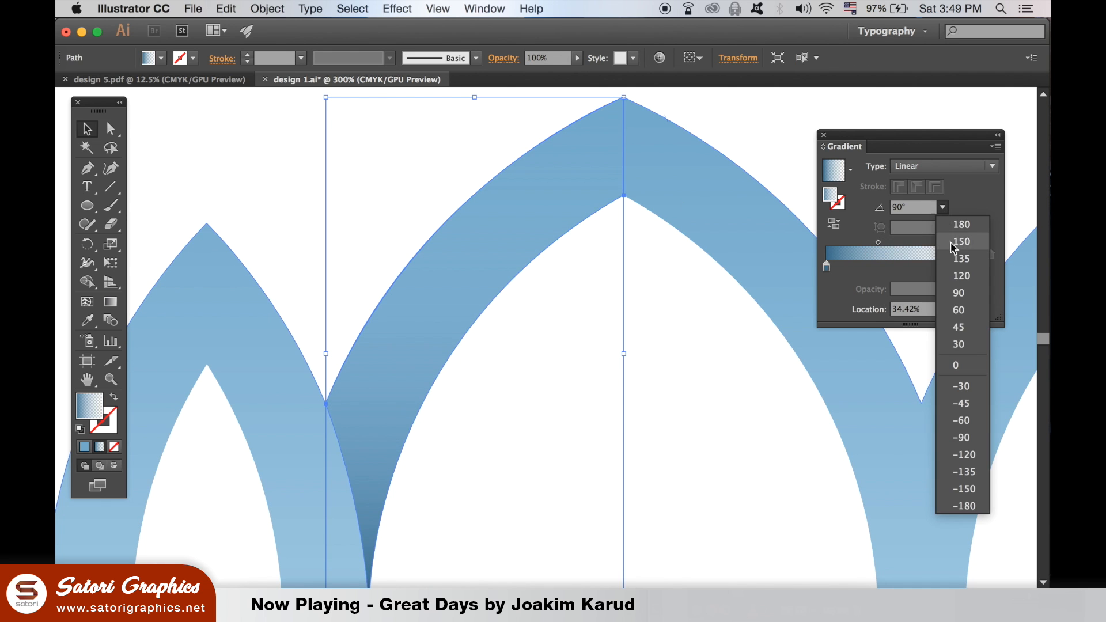
{"action": "left_click", "coordinate": [968, 309]}
{"action": "left_click", "coordinate": [721, 434]}
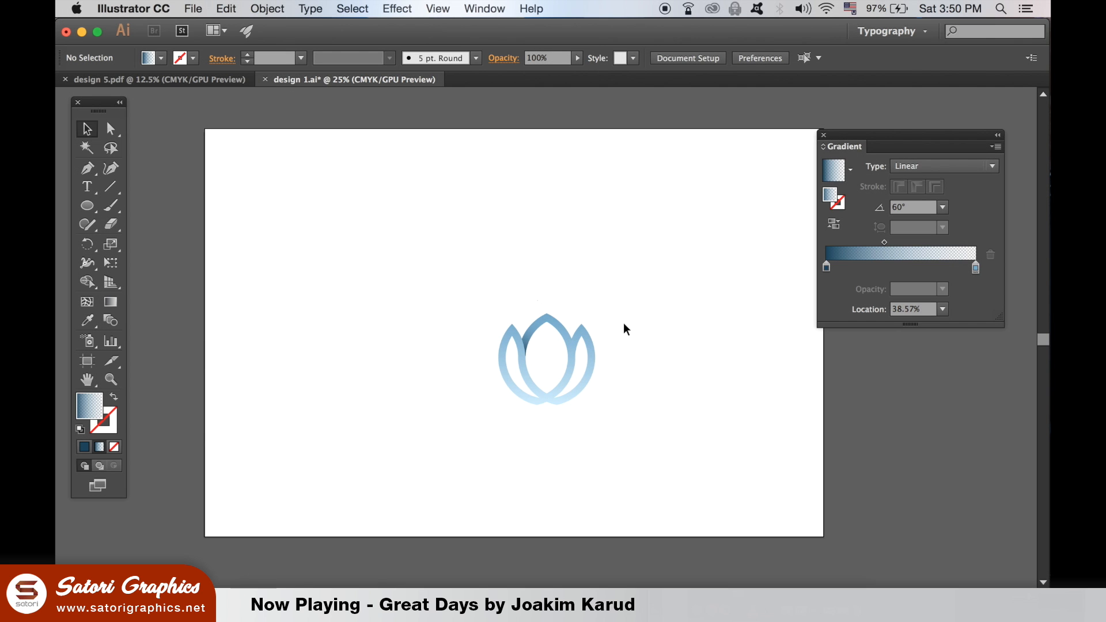
Start a Pen tool path at the notch between the center and right petals and curve it down to the right petal's inner edge
{"action": "key", "text": "super+equal"}
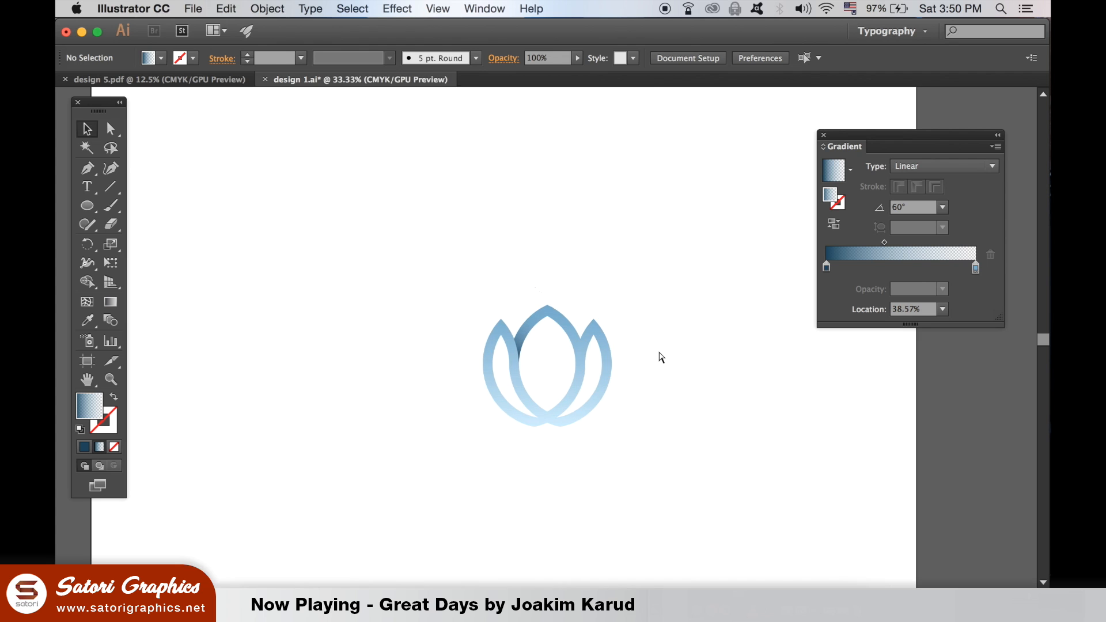
{"action": "key", "text": "super+equal"}
{"action": "key", "text": "super+equal"}
{"action": "key", "text": "super+equal"}
{"action": "key", "text": "super+equal"}
{"action": "key", "text": "super+equal"}
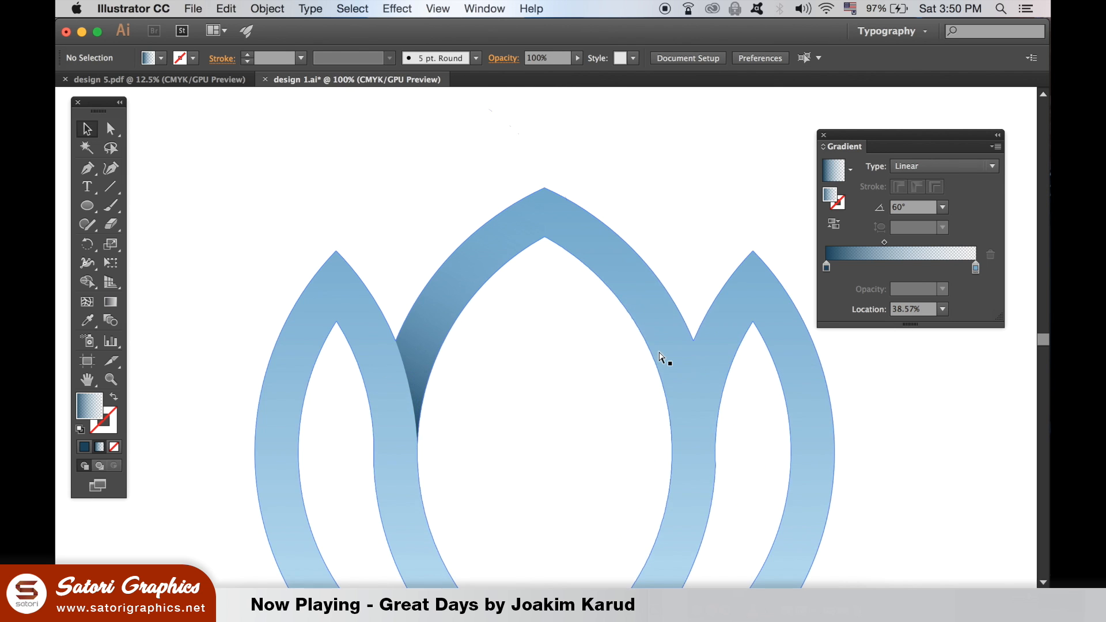
{"action": "left_click_drag", "start_coordinate": [658, 350], "coordinate": [401, 317]}
{"action": "key", "text": "super+equal"}
{"action": "left_click", "coordinate": [87, 168]}
{"action": "left_click", "coordinate": [506, 306]}
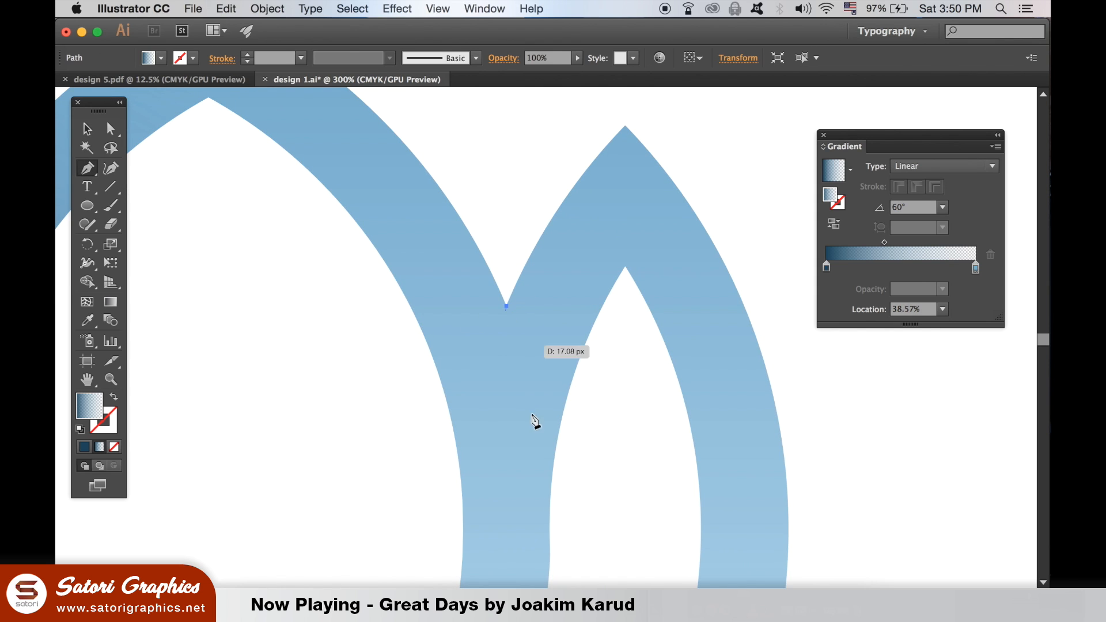
{"action": "left_click_drag", "start_coordinate": [550, 530], "coordinate": [547, 579]}
{"action": "scroll", "coordinate": [594, 313], "scroll_direction": "up", "scroll_amount": 5}
{"action": "scroll", "coordinate": [593, 314], "scroll_direction": "right", "scroll_amount": 3}
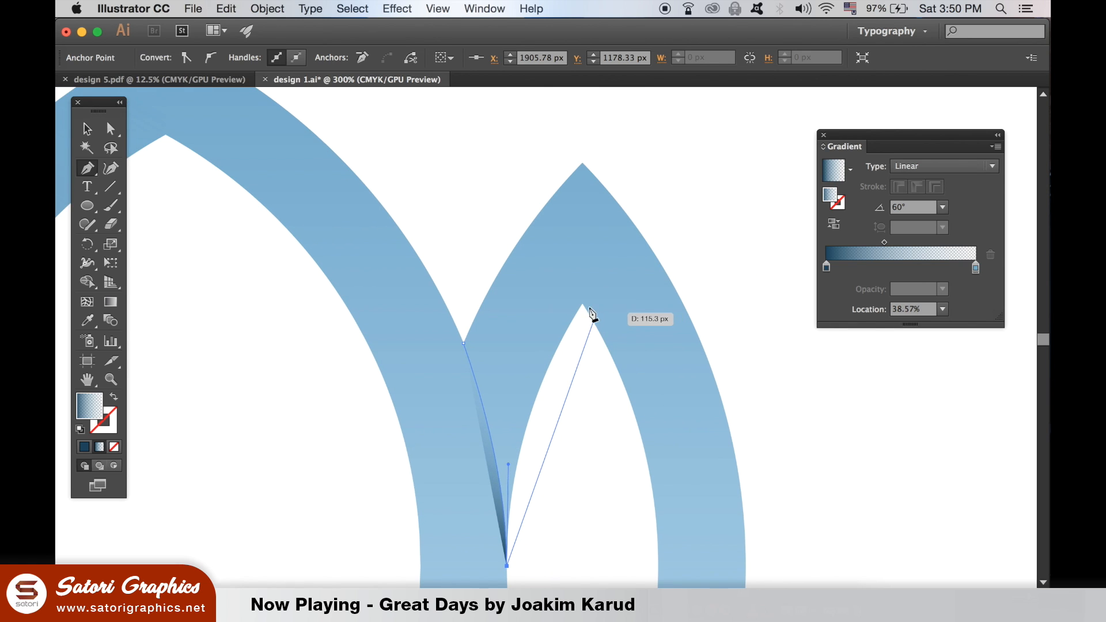
Curve the path up along the right petal's inner edge to its inner peak and remove the outgoing handle there
{"action": "left_click_drag", "start_coordinate": [582, 303], "coordinate": [660, 193]}
{"action": "left_click_drag", "start_coordinate": [659, 188], "coordinate": [664, 184]}
{"action": "left_click", "coordinate": [582, 303]}
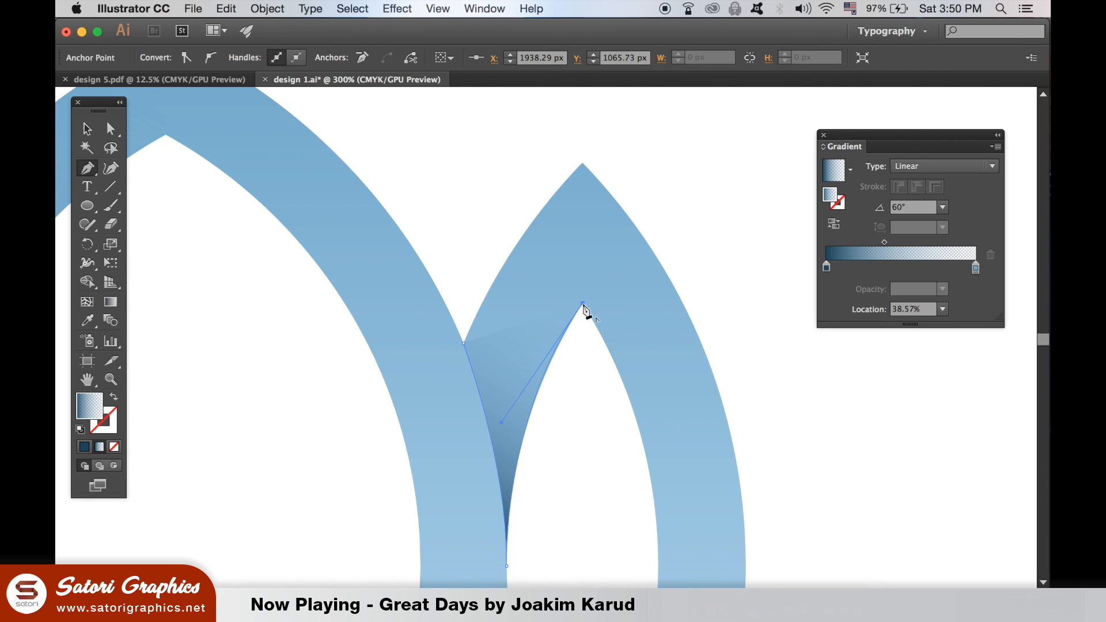
Take the path across to the right petal's outer edge and over its outer peak, close it at the starting notch, and deselect
{"action": "left_click_drag", "start_coordinate": [641, 235], "coordinate": [600, 174]}
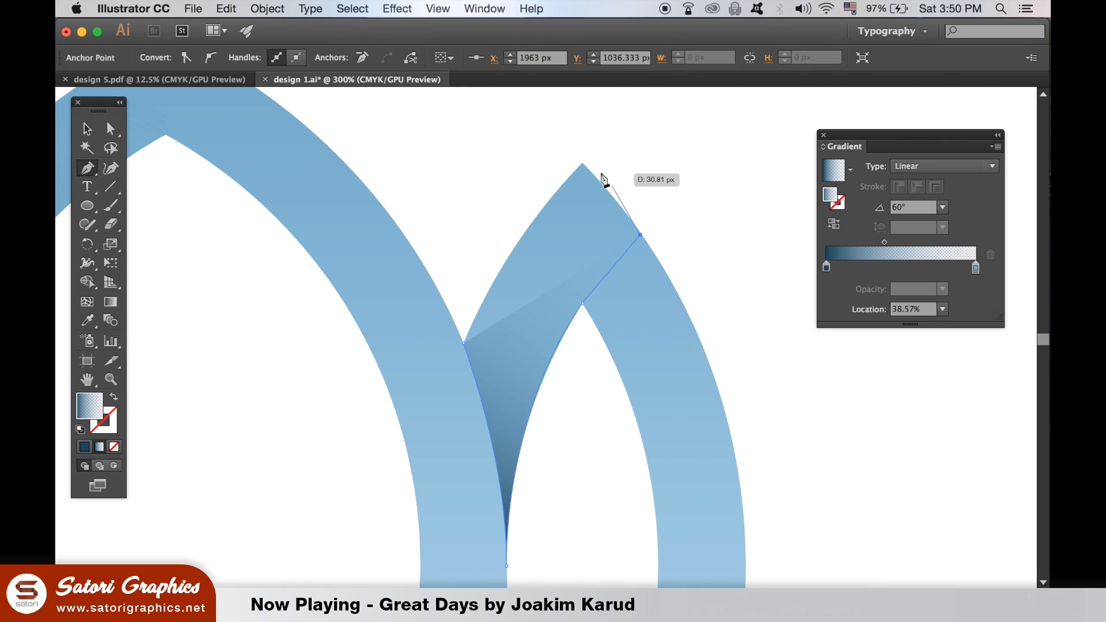
{"action": "left_click_drag", "start_coordinate": [582, 163], "coordinate": [426, 446]}
{"action": "left_click", "coordinate": [87, 129]}
{"action": "left_click", "coordinate": [409, 129]}
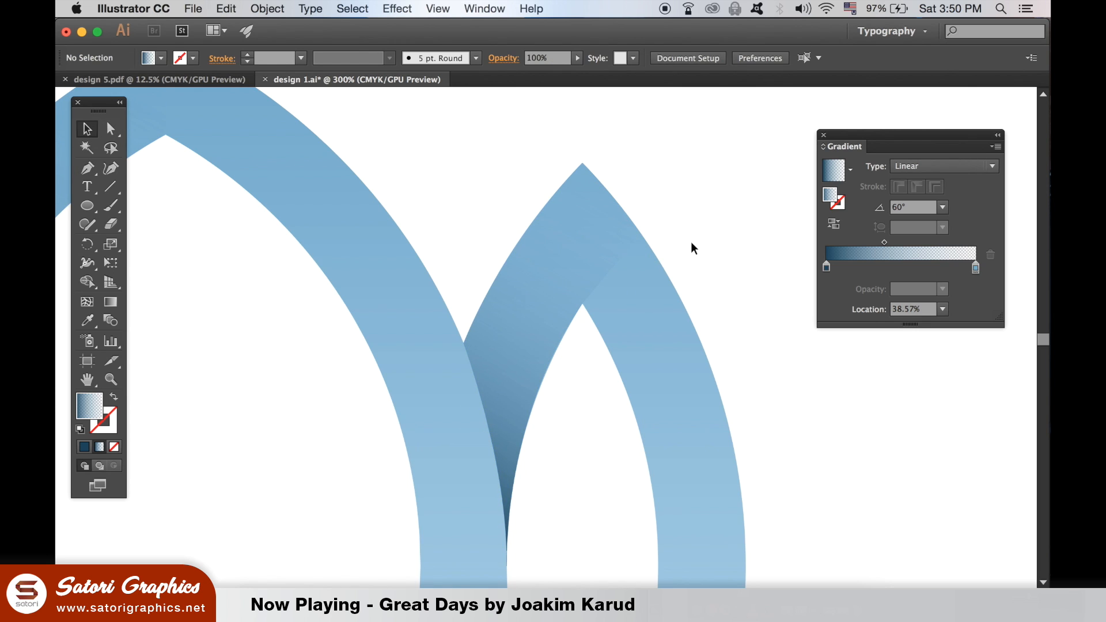
{"action": "key", "text": "super+minus"}
{"action": "key", "text": "super+minus"}
{"action": "key", "text": "super+minus"}
{"action": "key", "text": "super+minus"}
{"action": "key", "text": "super+minus"}
{"action": "key", "text": "super+minus"}
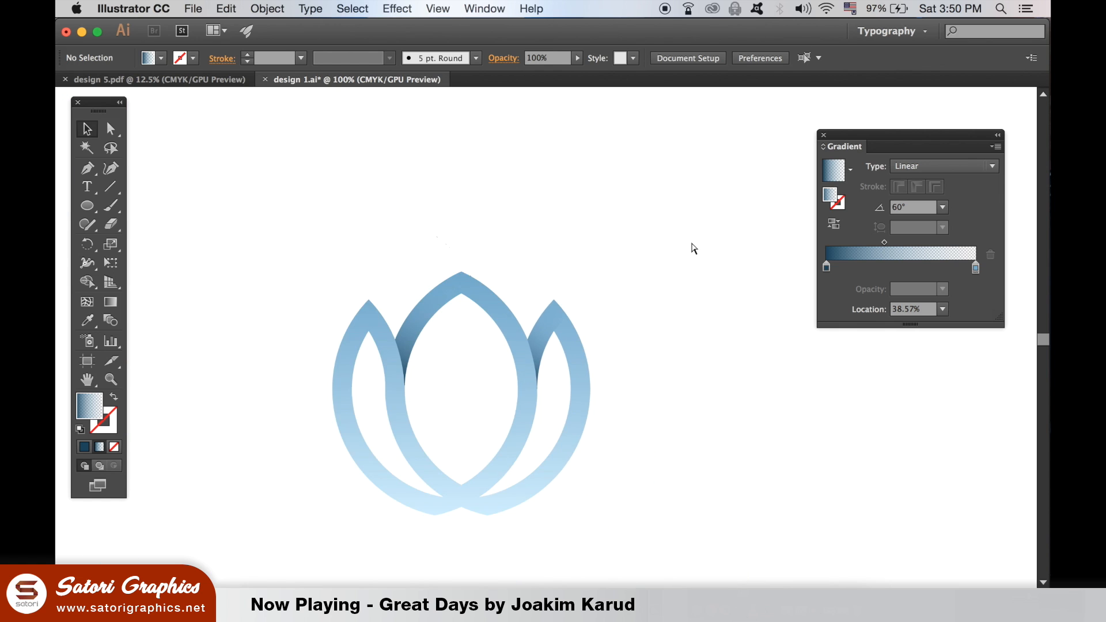
{"action": "key", "text": "super+equal"}
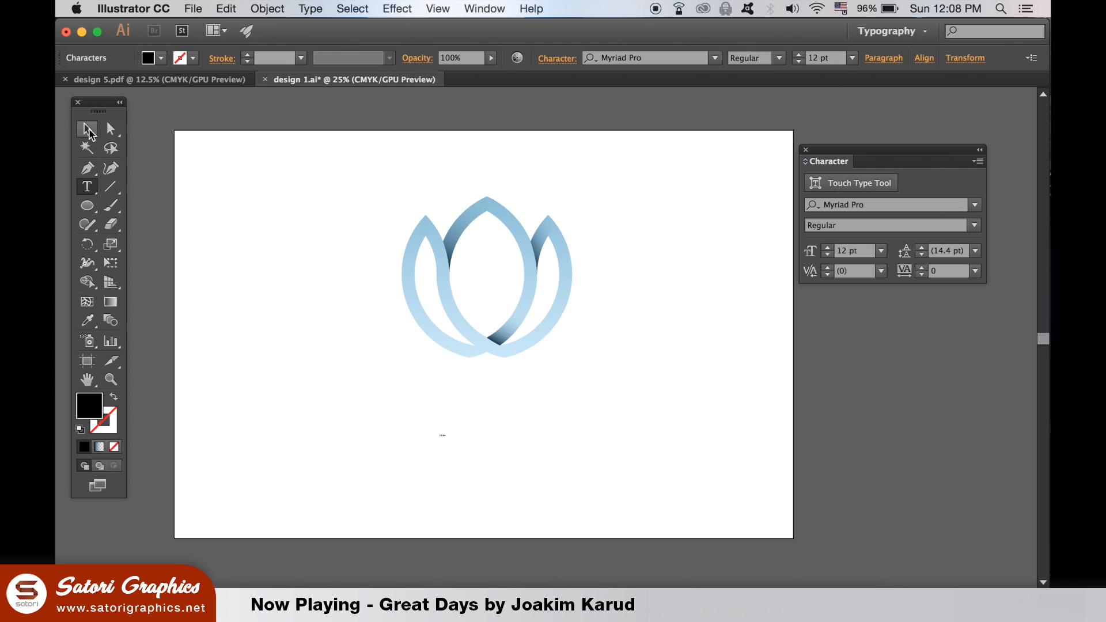
Enlarge the S TORI text to about 243 pt, set its tracking to 900, and position it beneath the logo
{"action": "left_click", "coordinate": [87, 128]}
{"action": "left_click_drag", "start_coordinate": [453, 427], "coordinate": [524, 453]}
{"action": "left_click_drag", "start_coordinate": [499, 409], "coordinate": [580, 443]}
{"action": "left_click", "coordinate": [955, 275]}
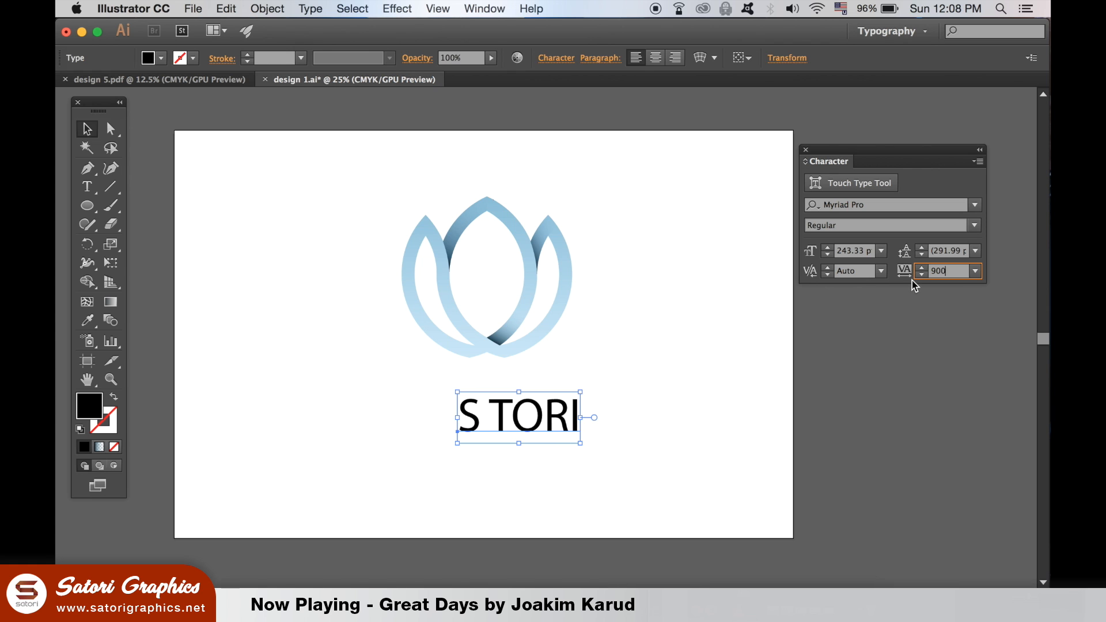
{"action": "left_click", "coordinate": [897, 366]}
{"action": "left_click_drag", "start_coordinate": [741, 411], "coordinate": [636, 405]}
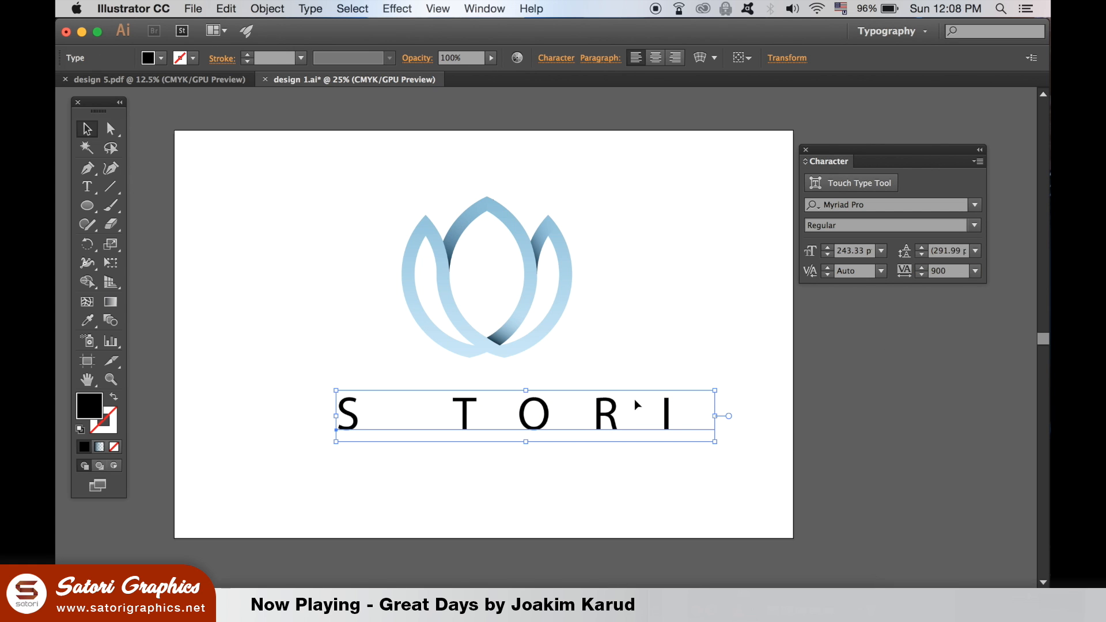
Change the S TORI text's font to Gill Sans with the Light style and deselect it
{"action": "left_click", "coordinate": [974, 205]}
{"action": "scroll", "coordinate": [881, 511], "scroll_direction": "up", "scroll_amount": 10}
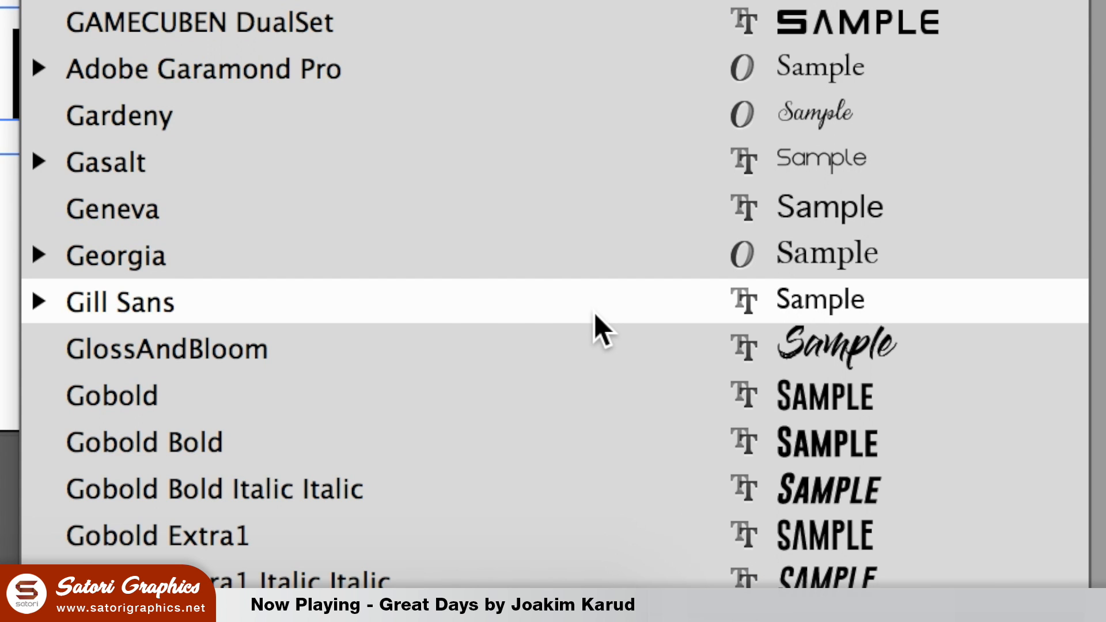
{"action": "left_click", "coordinate": [594, 313]}
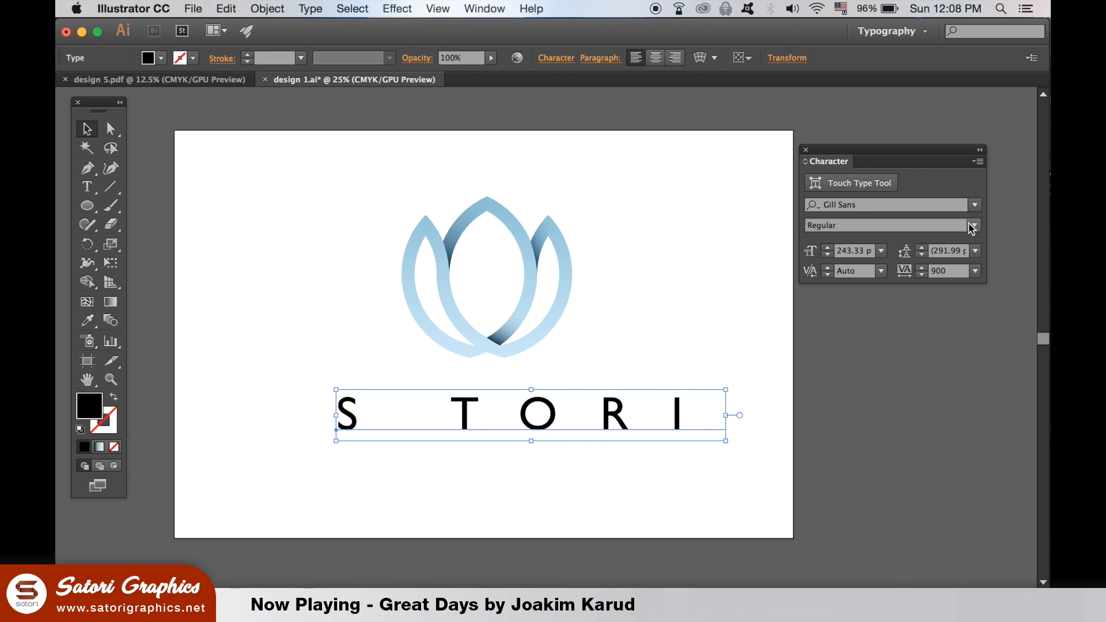
{"action": "left_click", "coordinate": [972, 228]}
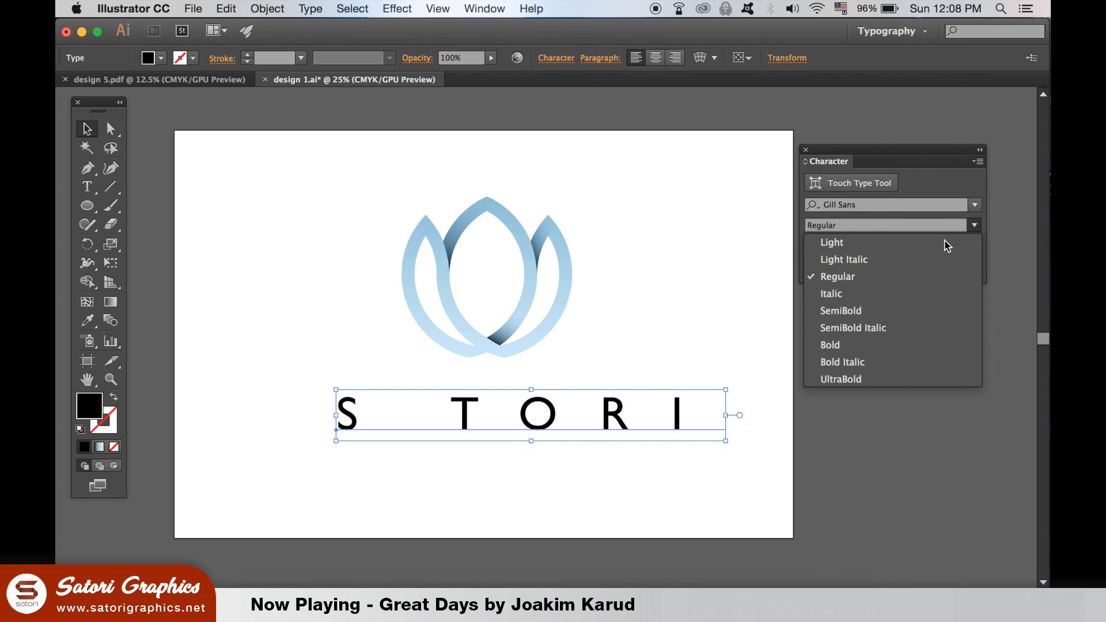
{"action": "left_click", "coordinate": [920, 248]}
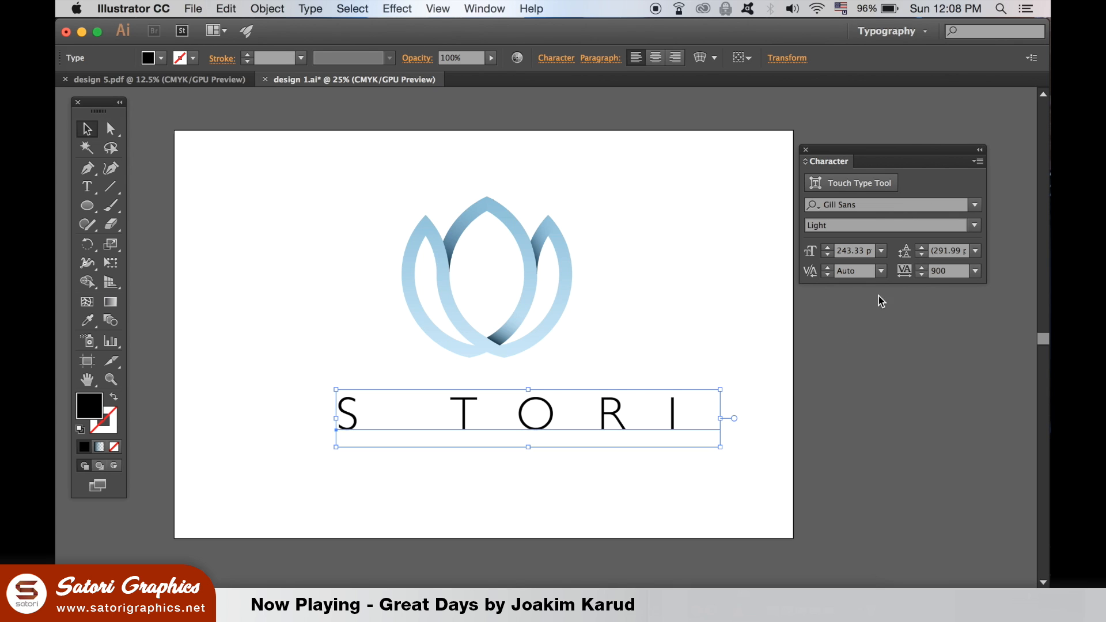
{"action": "left_click", "coordinate": [740, 357]}
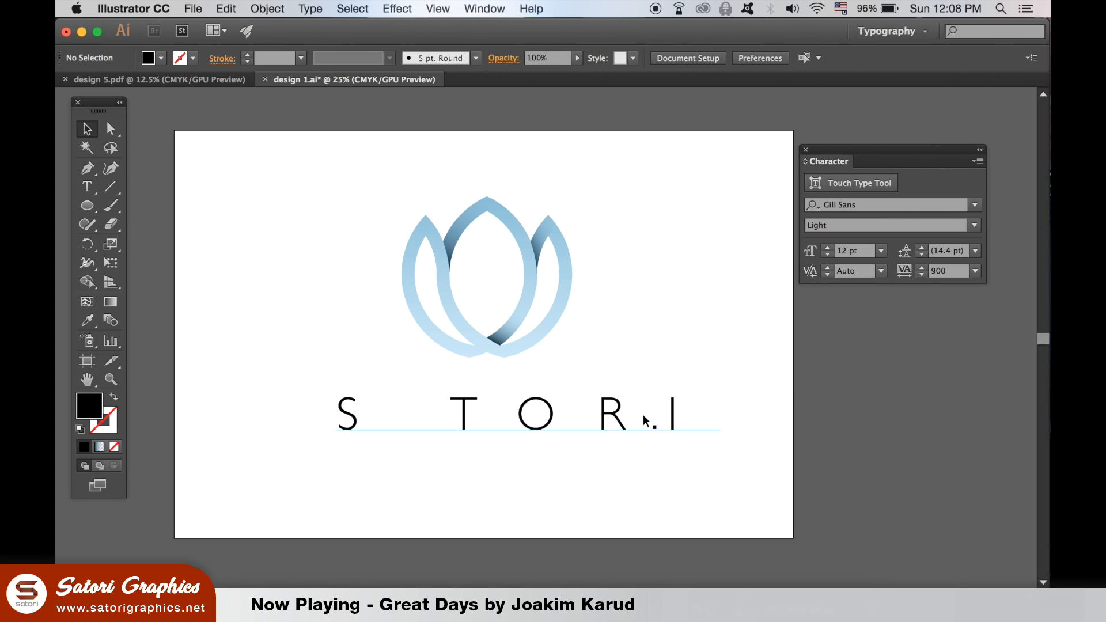
Scale the S TORI text down proportionally to about 144 pt
{"action": "left_click", "coordinate": [671, 426]}
{"action": "left_click_drag", "start_coordinate": [720, 448], "coordinate": [615, 422]}
{"action": "left_click", "coordinate": [644, 459]}
{"action": "left_click_drag", "start_coordinate": [498, 438], "coordinate": [554, 438]}
Create a small three-sided polygon in the empty area beside the logo
{"action": "left_click_drag", "start_coordinate": [87, 206], "coordinate": [216, 258]}
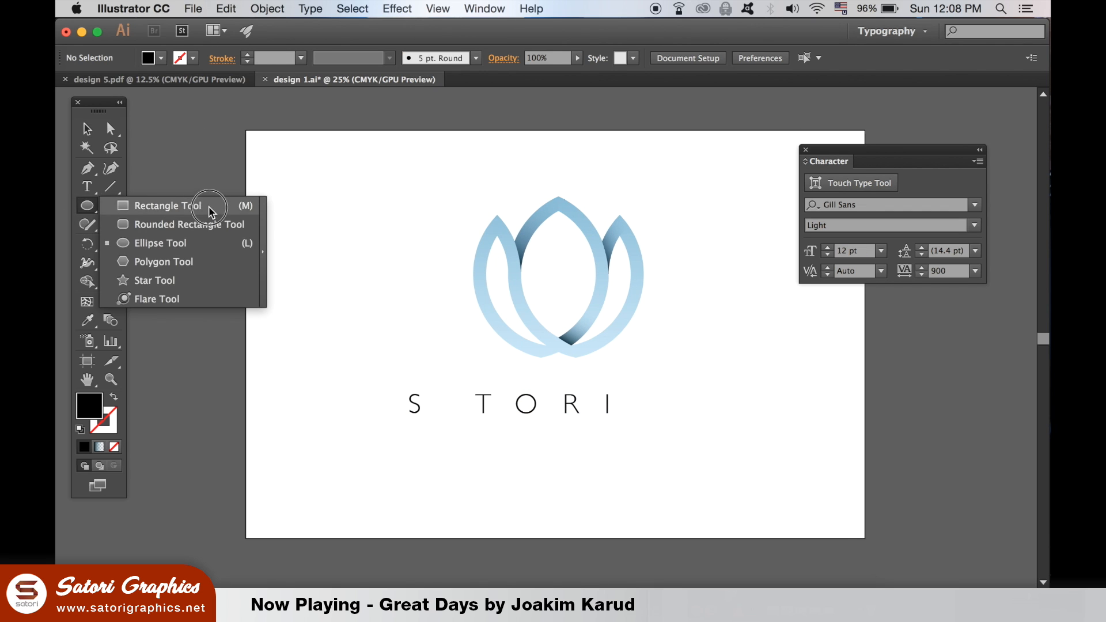
{"action": "left_click_drag", "start_coordinate": [696, 334], "coordinate": [695, 334]}
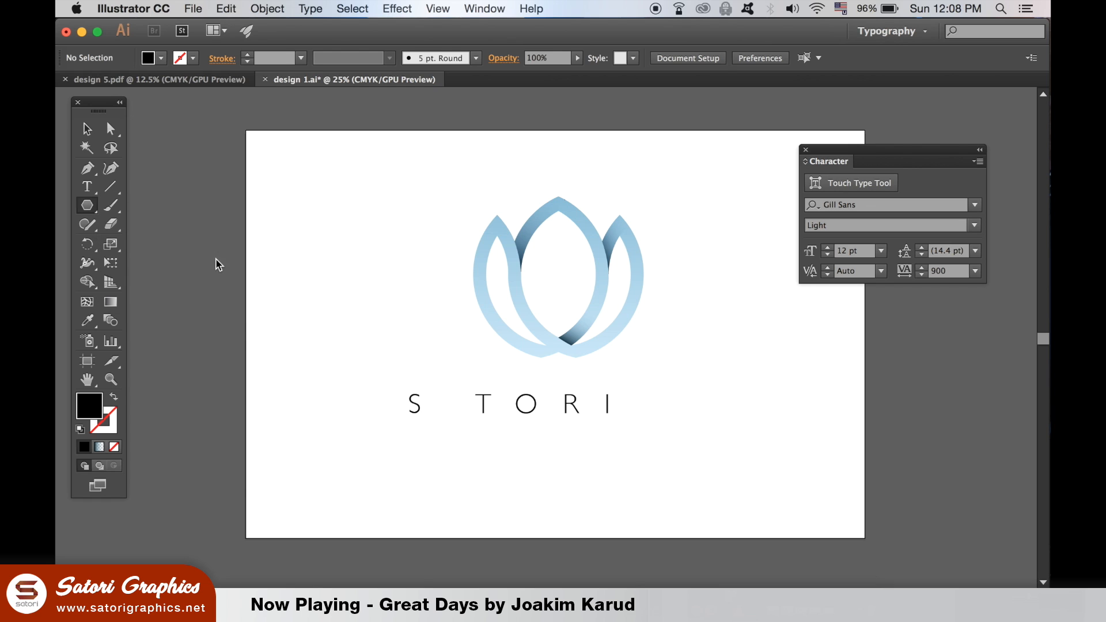
{"action": "left_click", "coordinate": [391, 330]}
{"action": "type", "text": "3"}
{"action": "left_click", "coordinate": [583, 349]}
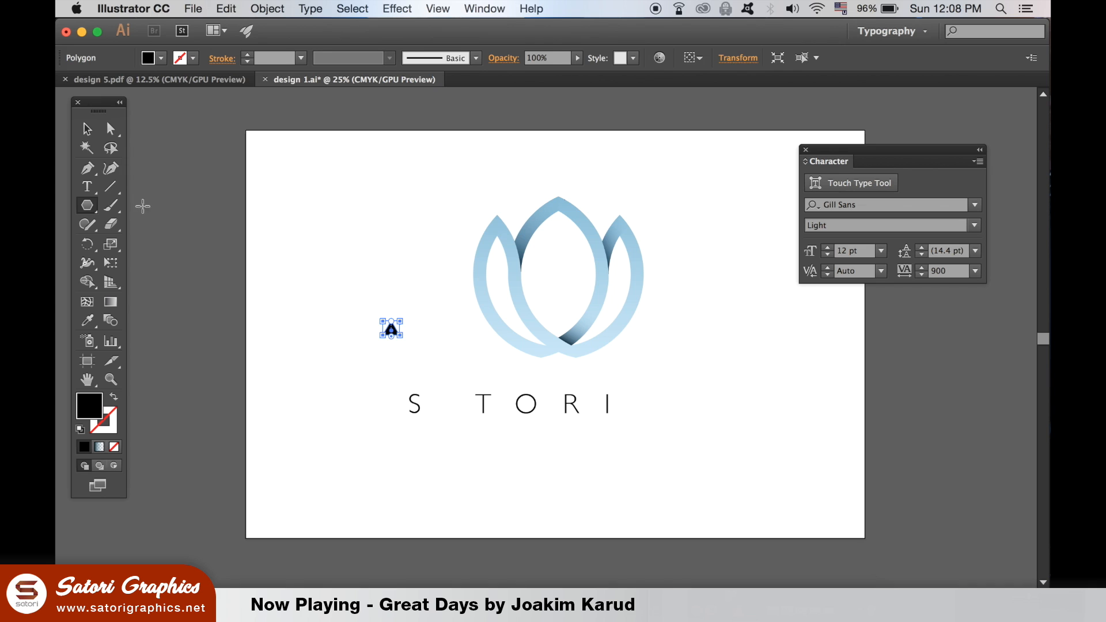
Swap the triangle's fill and stroke so it has only a black outline
{"action": "left_click", "coordinate": [88, 131]}
{"action": "key", "text": "super+="}
{"action": "key", "text": "super+="}
{"action": "left_click_drag", "start_coordinate": [382, 227], "coordinate": [447, 208]}
{"action": "left_click", "coordinate": [116, 400]}
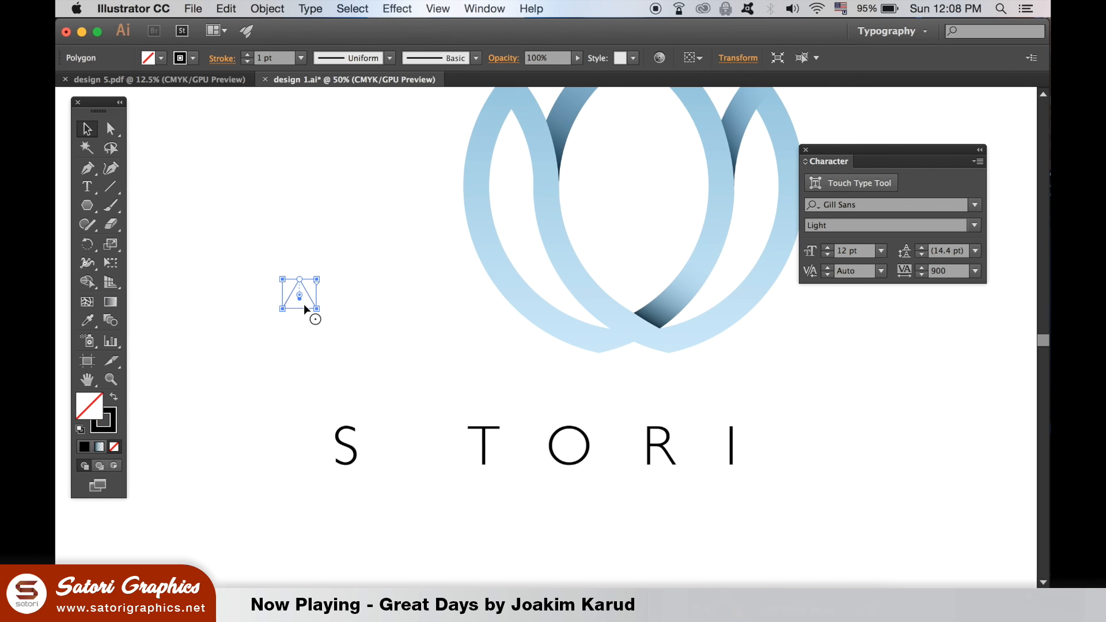
Move the triangle next to the S, enlarge it to the letter height, and set its stroke weight to 7 pt
{"action": "left_click_drag", "start_coordinate": [301, 306], "coordinate": [391, 427]}
{"action": "left_click", "coordinate": [247, 55]}
{"action": "left_click", "coordinate": [247, 55]}
{"action": "left_click", "coordinate": [247, 55]}
{"action": "left_click", "coordinate": [247, 55]}
{"action": "left_click", "coordinate": [247, 55]}
{"action": "left_click", "coordinate": [247, 55]}
{"action": "left_click", "coordinate": [267, 274]}
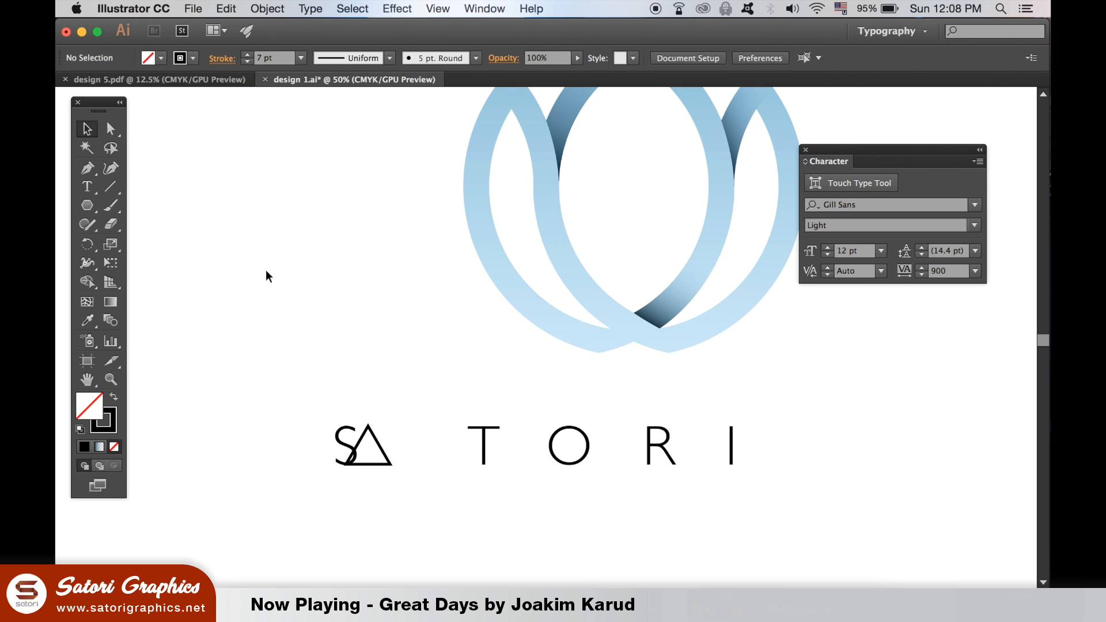
Position the triangle in the gap between the S and the T as the letter A
{"action": "left_click_drag", "start_coordinate": [378, 445], "coordinate": [424, 453]}
{"action": "left_click", "coordinate": [422, 446]}
{"action": "left_click", "coordinate": [407, 365]}
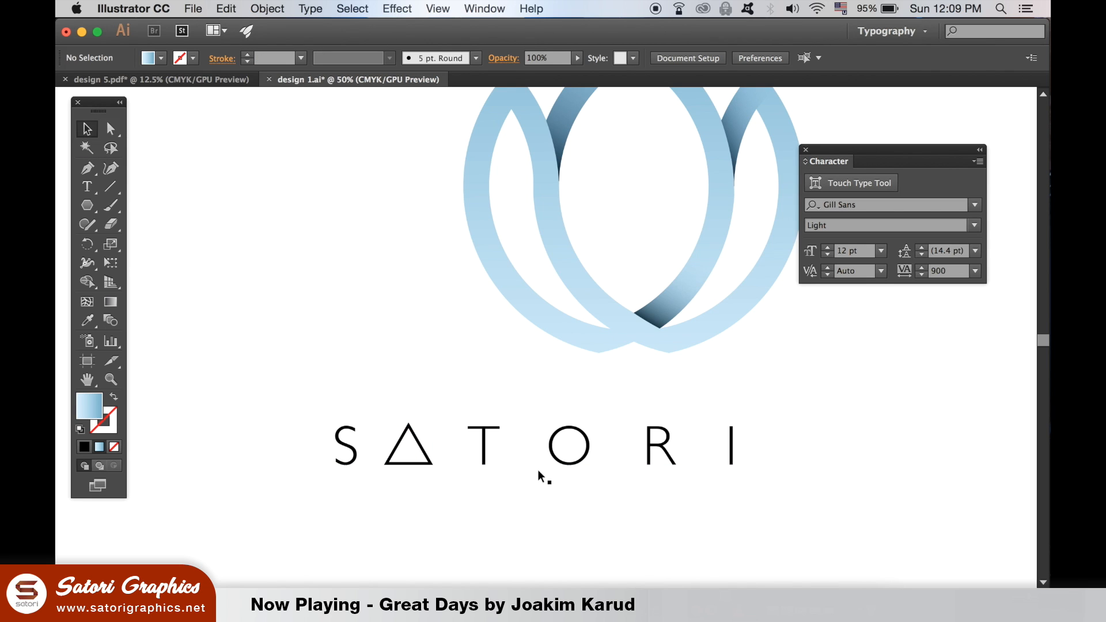
Set the tracking of the S and its following space to 985, widening the gap around the triangle
{"action": "left_click", "coordinate": [86, 186]}
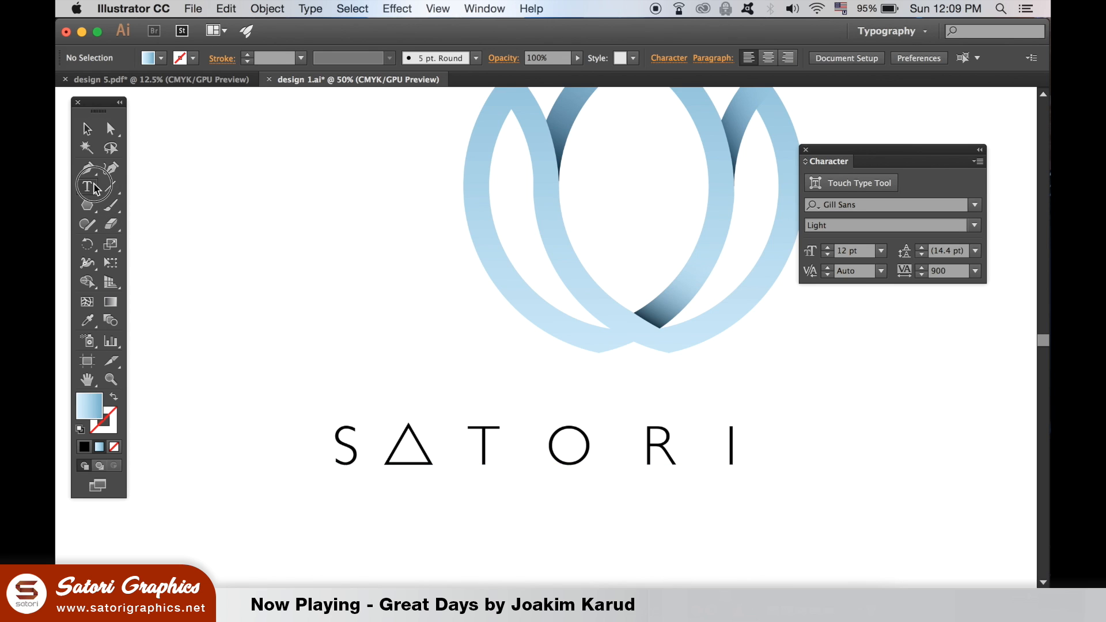
{"action": "left_click_drag", "start_coordinate": [414, 447], "coordinate": [334, 452]}
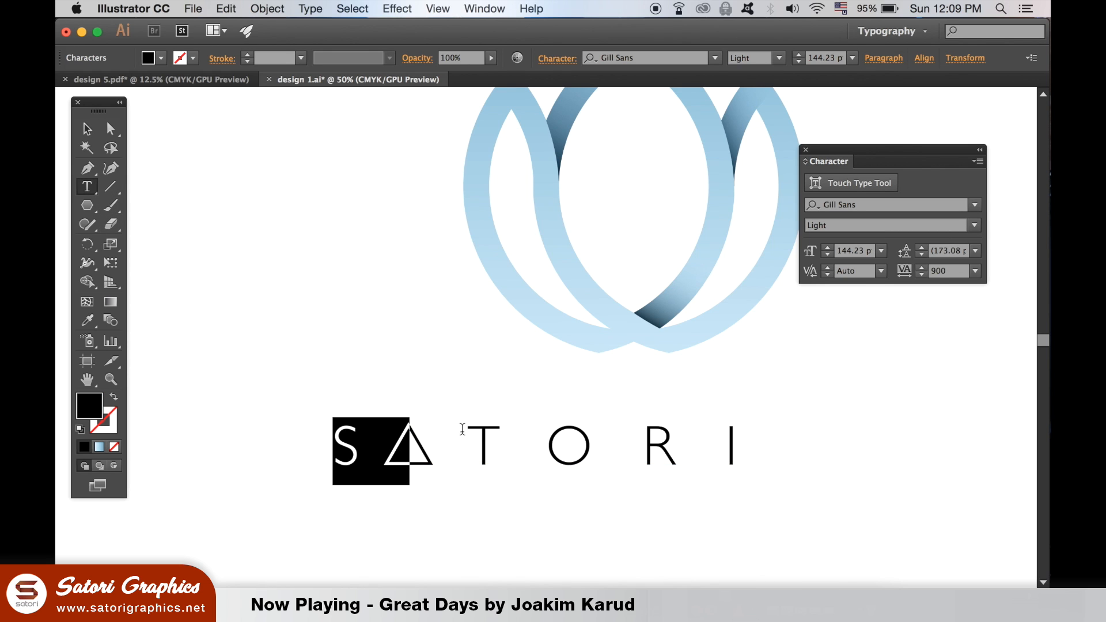
{"action": "left_click", "coordinate": [923, 267]}
{"action": "left_click", "coordinate": [922, 269]}
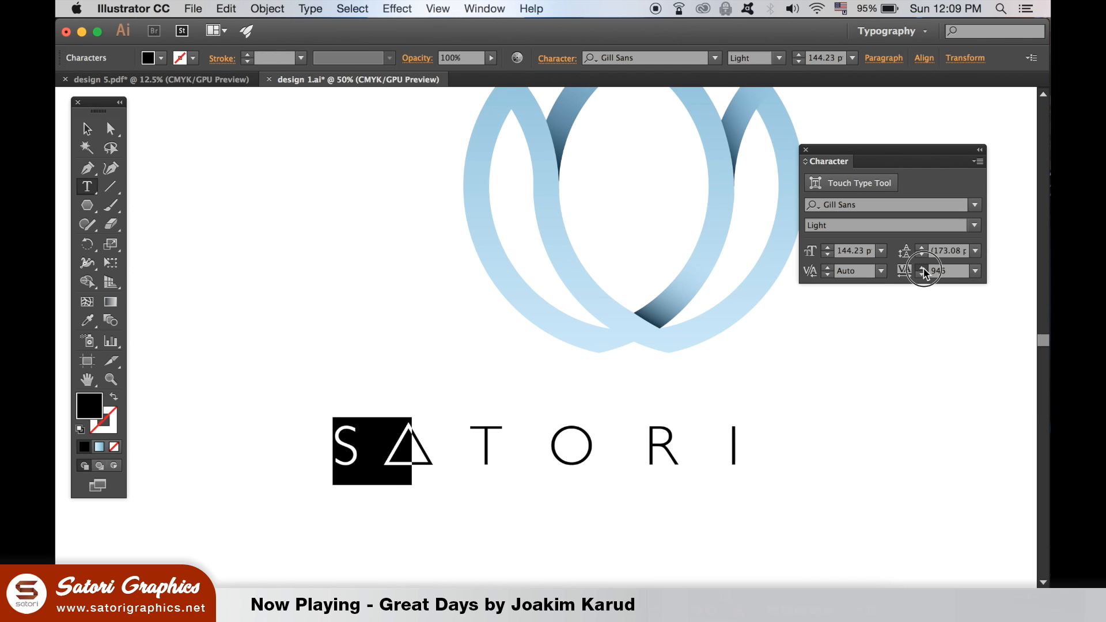
{"action": "left_click", "coordinate": [923, 269]}
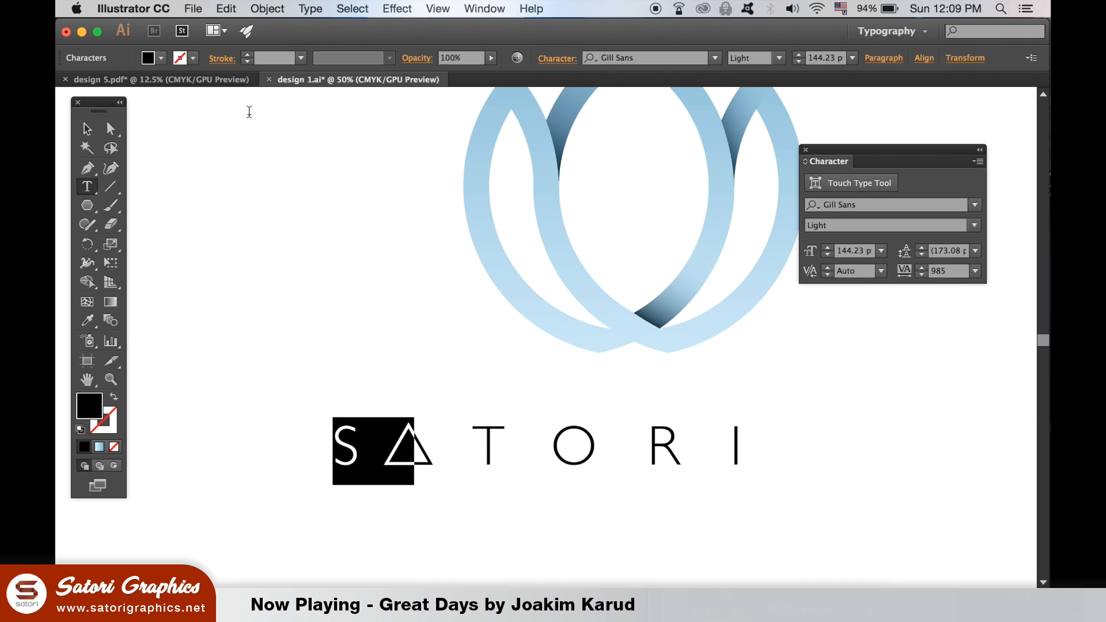
{"action": "left_click", "coordinate": [87, 128]}
{"action": "left_click", "coordinate": [403, 354]}
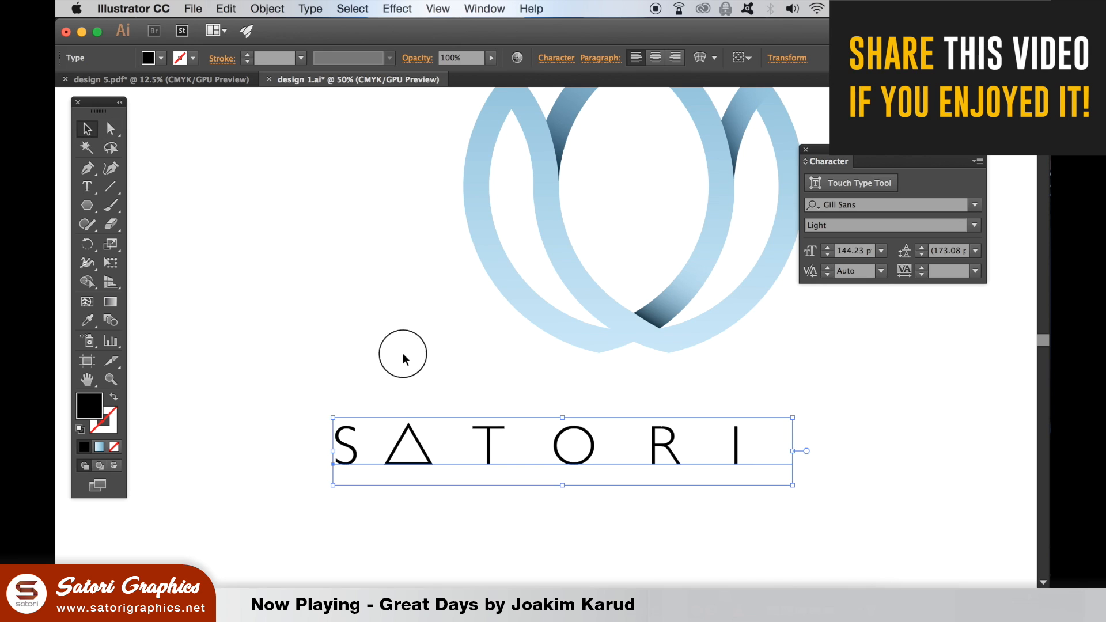
Nudge the triangle slightly toward the T and scale it down a little between the letters
{"action": "left_click", "coordinate": [411, 427]}
{"action": "key", "text": "Right"}
{"action": "key", "text": "Right"}
{"action": "key", "text": "Right"}
{"action": "left_click_drag", "start_coordinate": [439, 429], "coordinate": [429, 426]}
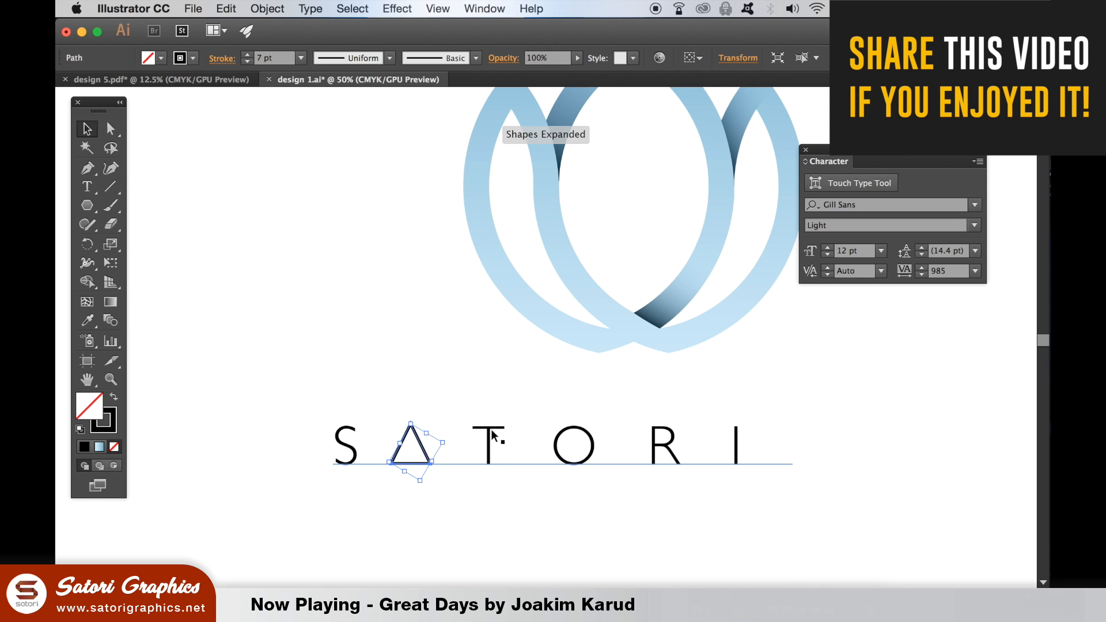
Scale the triangle between the S and the T down slightly and set its stroke weight to 6 pt
{"action": "left_click", "coordinate": [530, 548]}
{"action": "key", "text": "super+minus"}
{"action": "key", "text": "super+minus"}
{"action": "key", "text": "super+minus"}
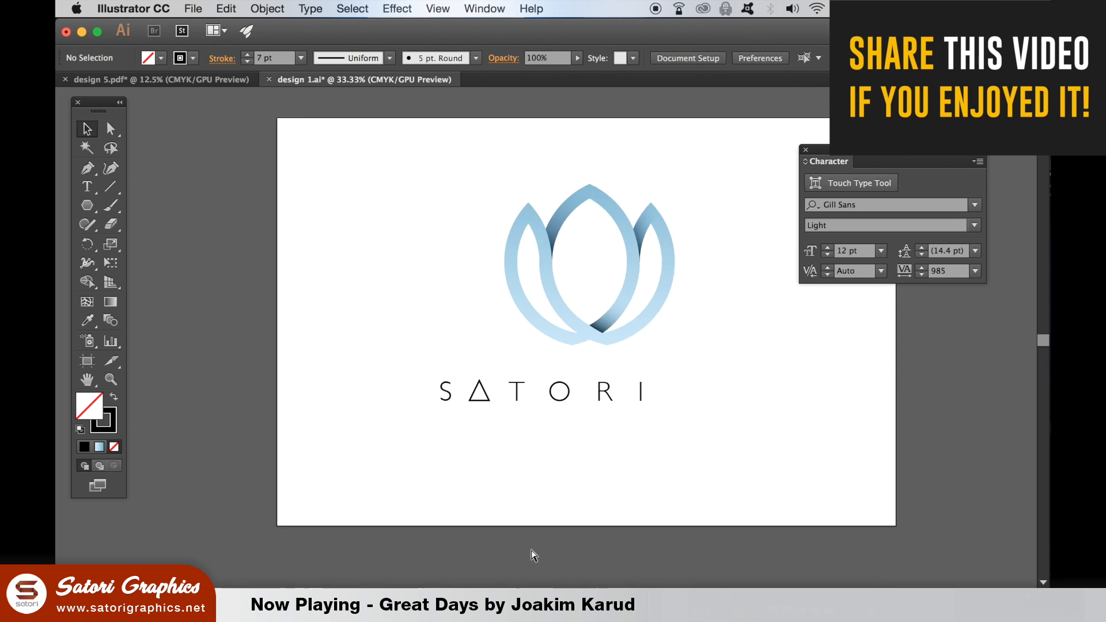
{"action": "key", "text": "super+equal"}
{"action": "key", "text": "super+equal"}
{"action": "key", "text": "super+equal"}
{"action": "left_click", "coordinate": [413, 424]}
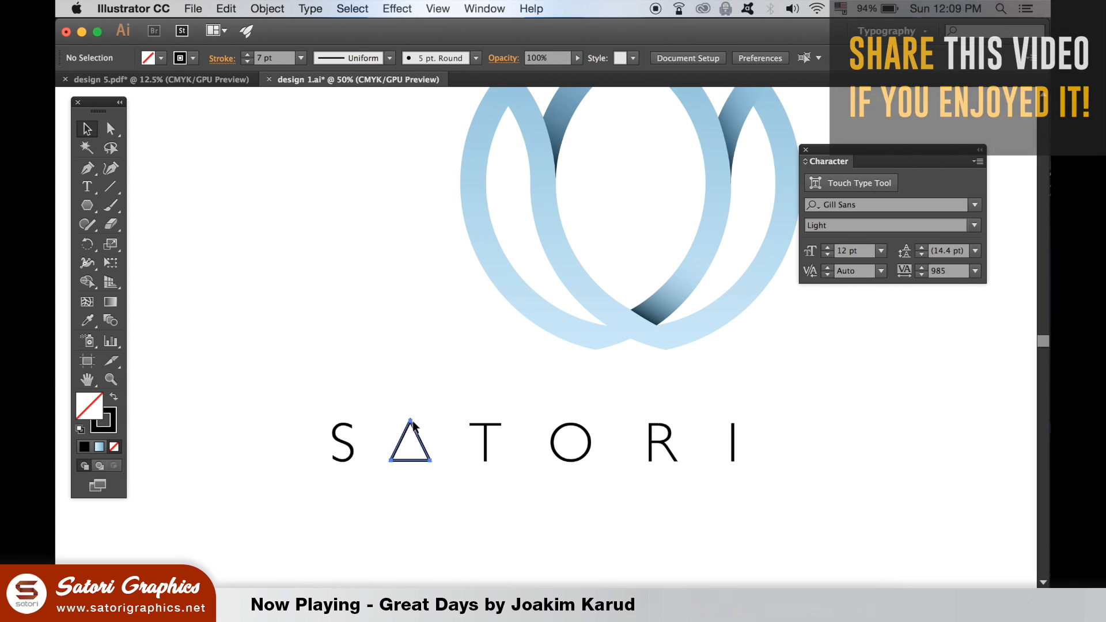
{"action": "left_click_drag", "start_coordinate": [409, 416], "coordinate": [410, 418]}
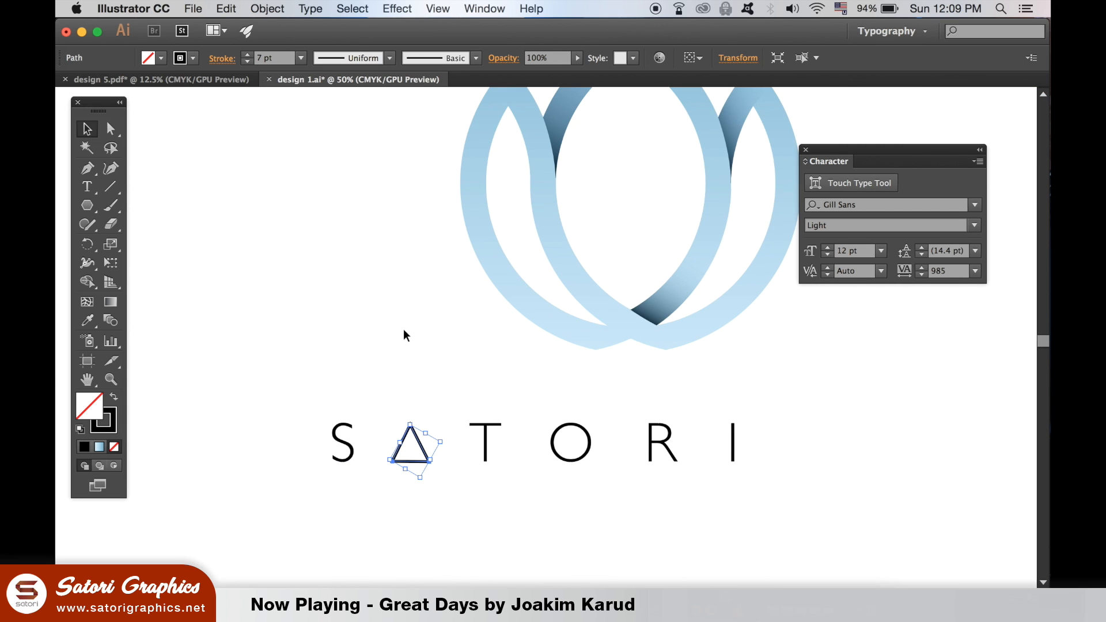
{"action": "left_click", "coordinate": [248, 185]}
Select the whole SATORI wordmark with its triangle and convert the triangle's stroke to a filled shape with Outline Stroke
{"action": "key", "text": "super+minus"}
{"action": "key", "text": "super+minus"}
{"action": "key", "text": "super+minus"}
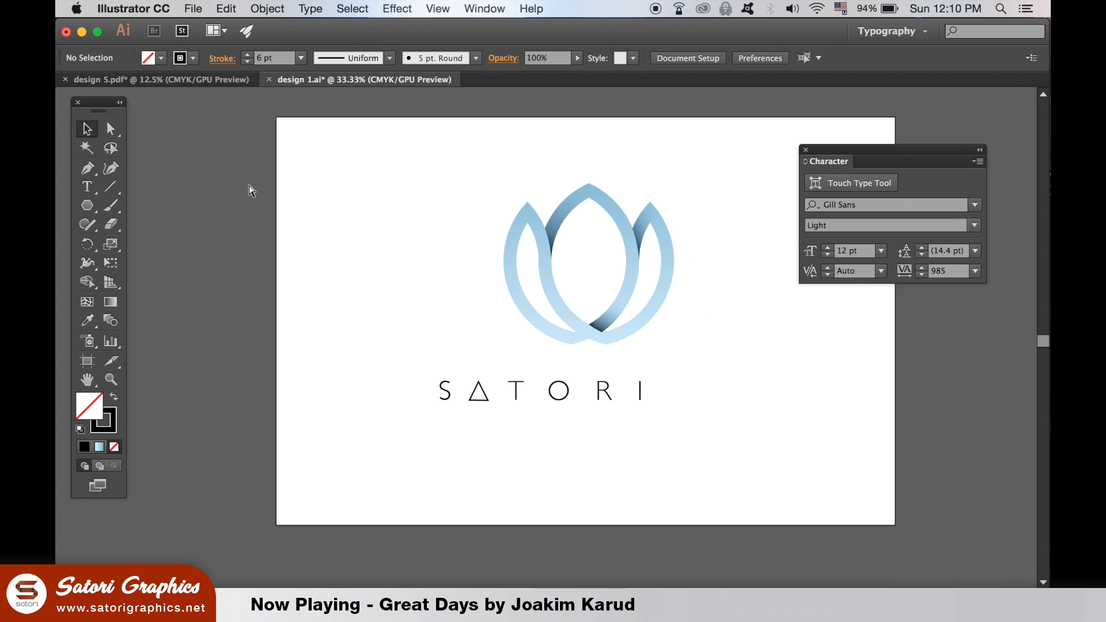
{"action": "key", "text": "super+plus"}
{"action": "scroll", "coordinate": [264, 374], "scroll_direction": "right", "scroll_amount": 2}
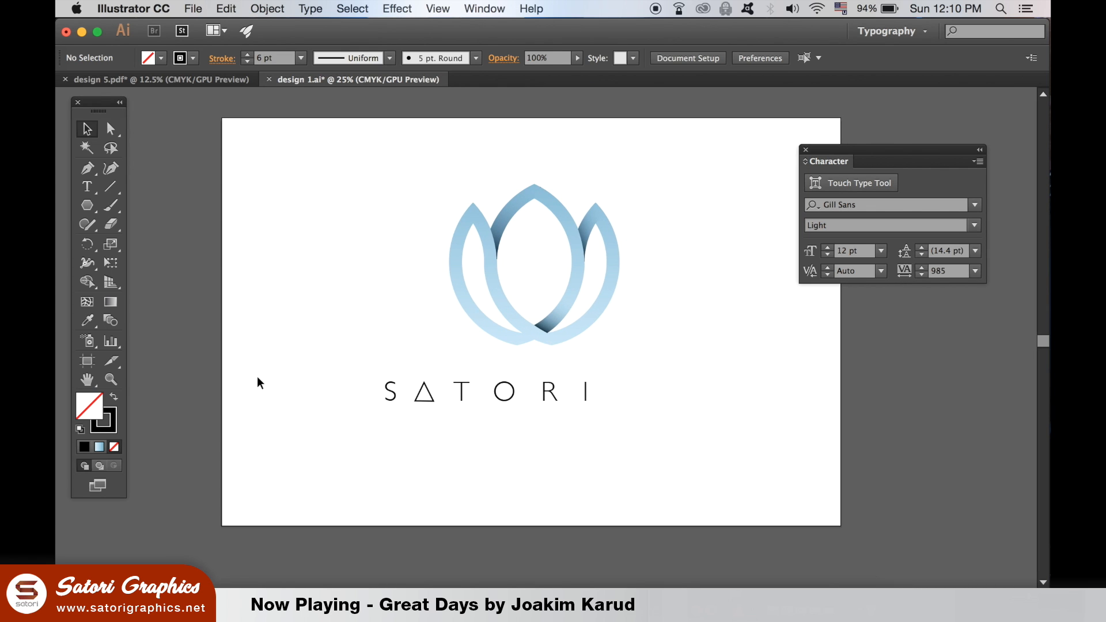
{"action": "left_click_drag", "start_coordinate": [266, 378], "coordinate": [623, 437]}
{"action": "left_click", "coordinate": [271, 8]}
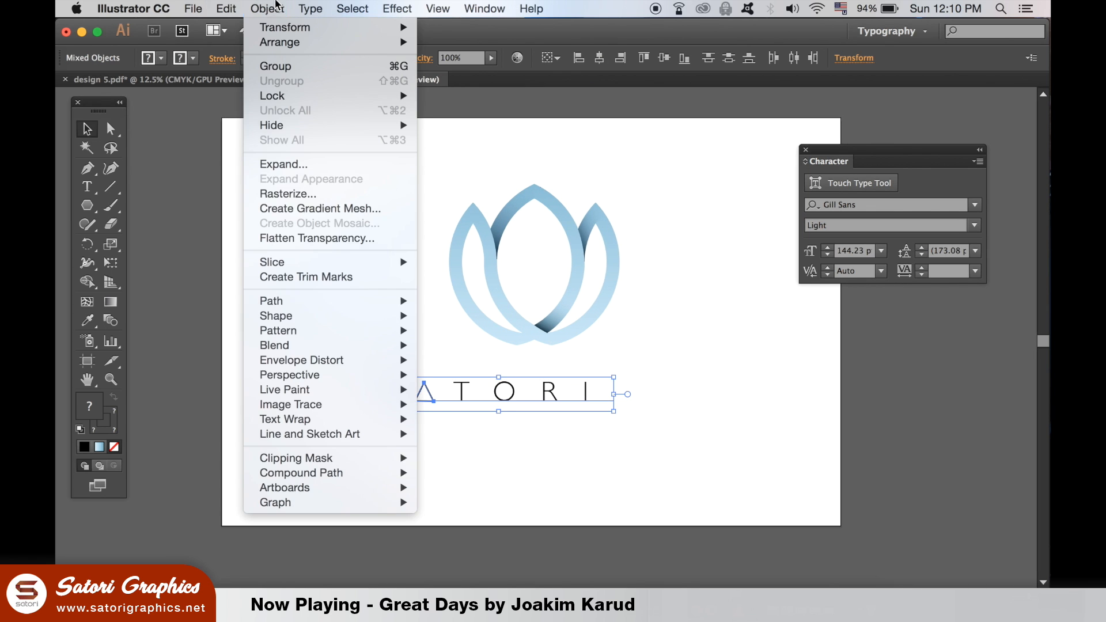
{"action": "mouse_move", "coordinate": [336, 300]}
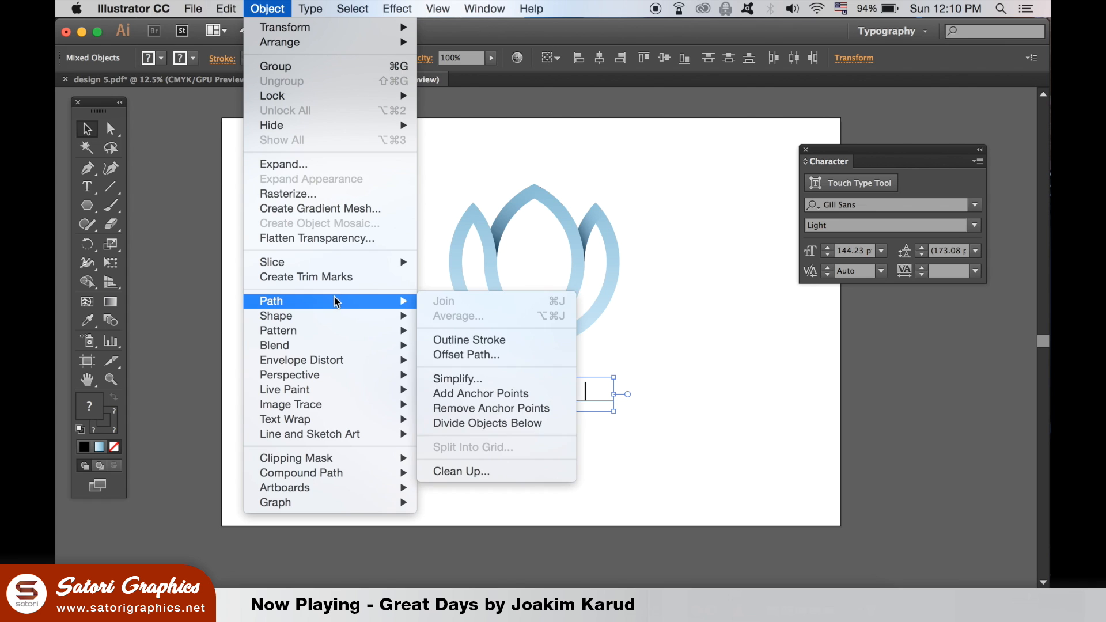
{"action": "left_click", "coordinate": [498, 340]}
Convert the wordmark's lettering to outlines and scale the whole wordmark down beneath the petal logo
{"action": "left_click", "coordinate": [310, 9]}
{"action": "mouse_move", "coordinate": [419, 233]}
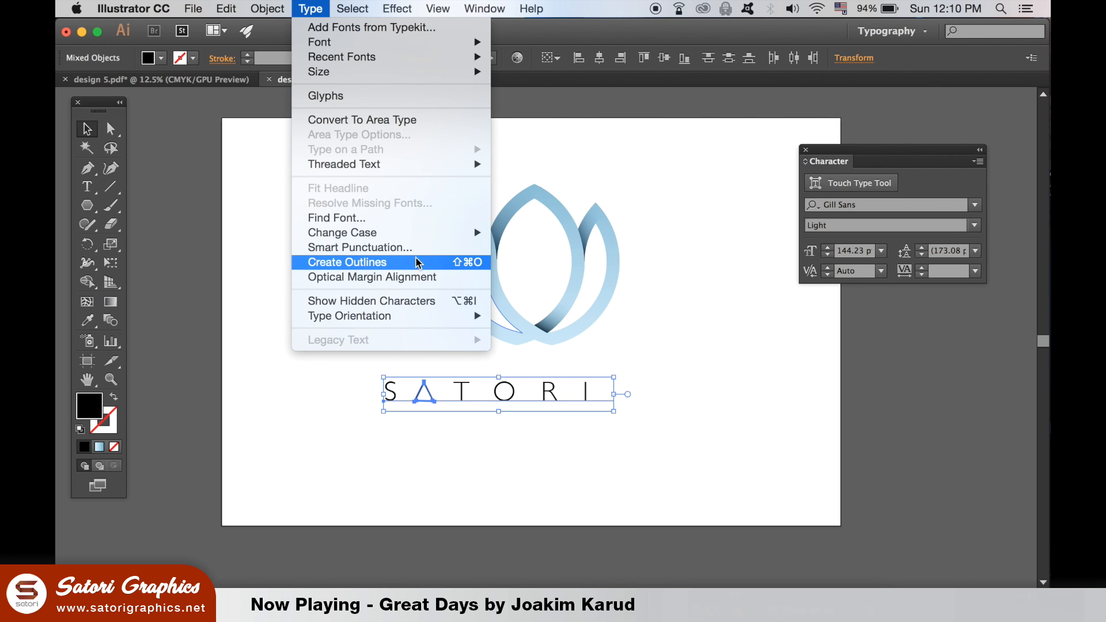
{"action": "left_click", "coordinate": [415, 263]}
{"action": "left_click_drag", "start_coordinate": [587, 401], "coordinate": [557, 399]}
{"action": "left_click", "coordinate": [643, 442]}
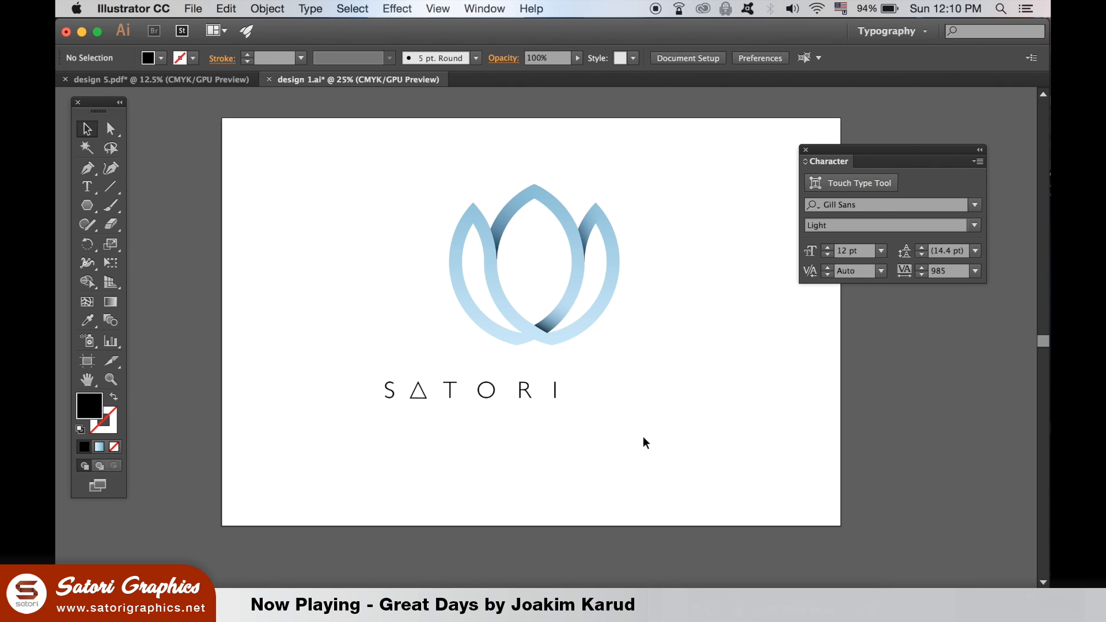